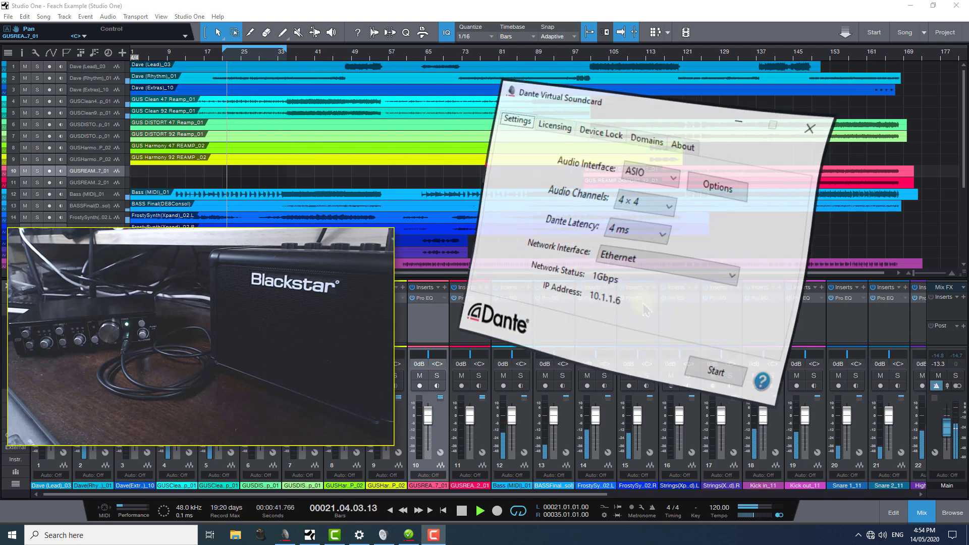
Step: Review the song's Audio I/O Setup input and output channels in Song Setup
left_click(185, 507)
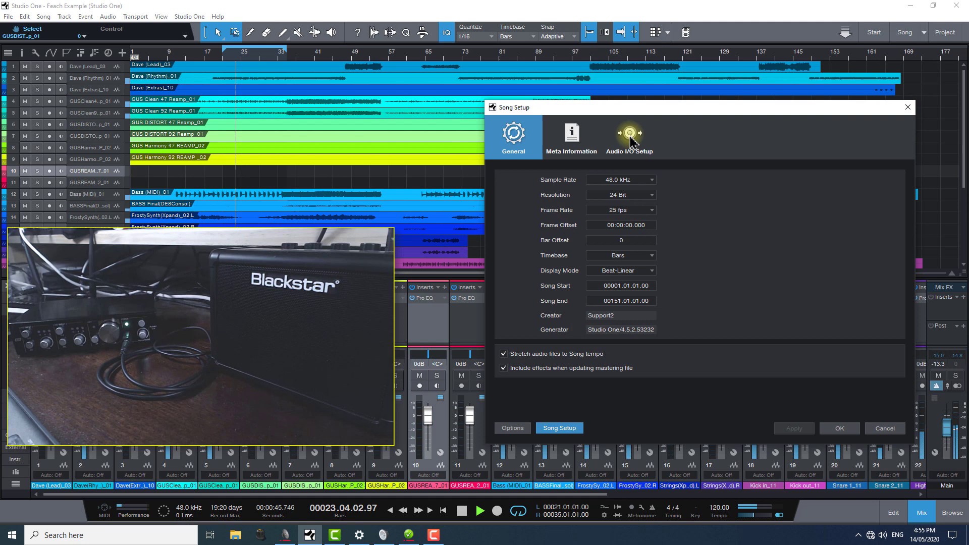
left_click(629, 134)
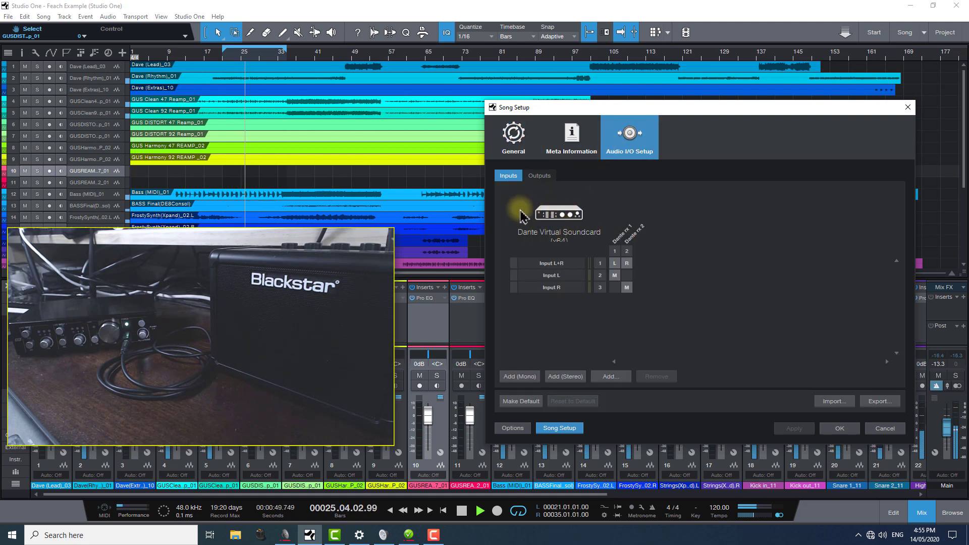
left_click(538, 176)
left_click(511, 177)
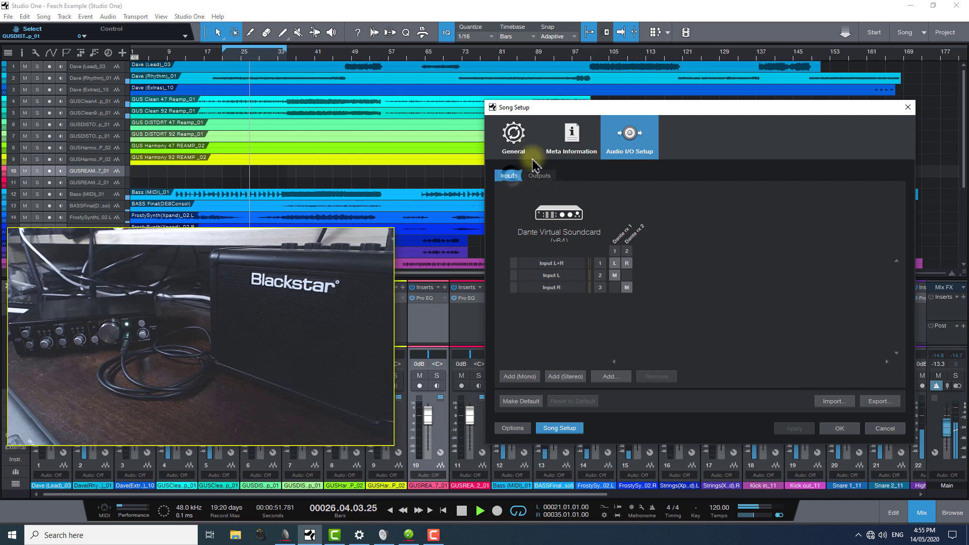
left_click(841, 429)
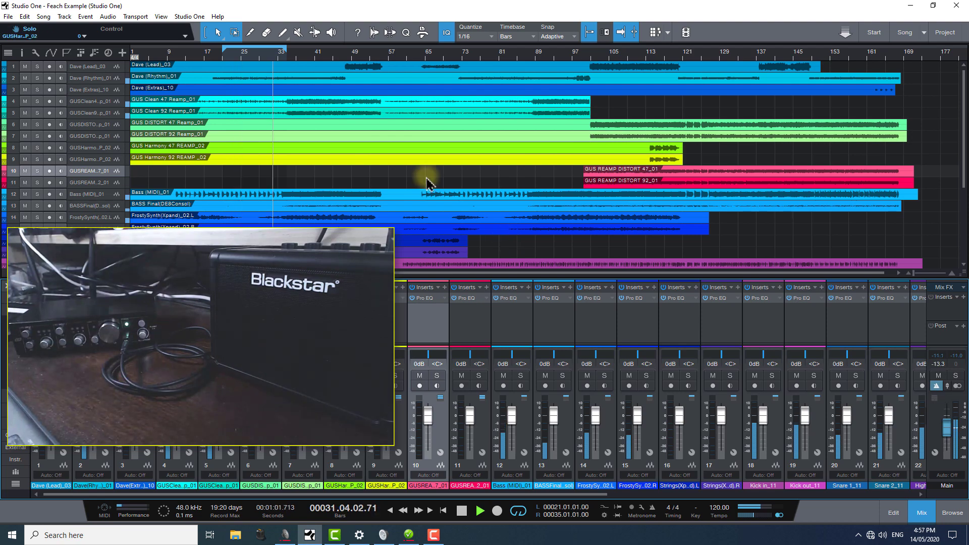
Step: Confirm the song runs at 48.0 kHz and bring up Dante Controller's Network View
left_click(192, 513)
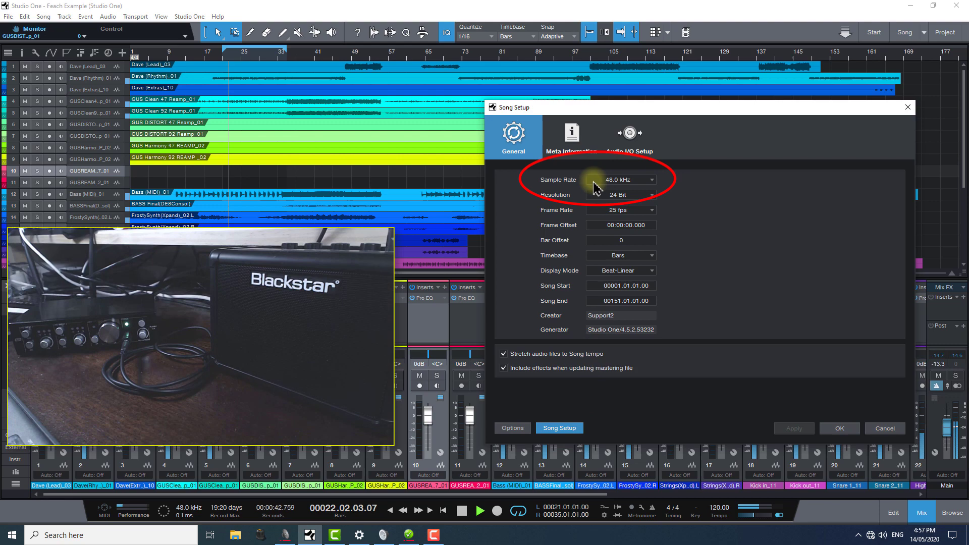
left_click(839, 428)
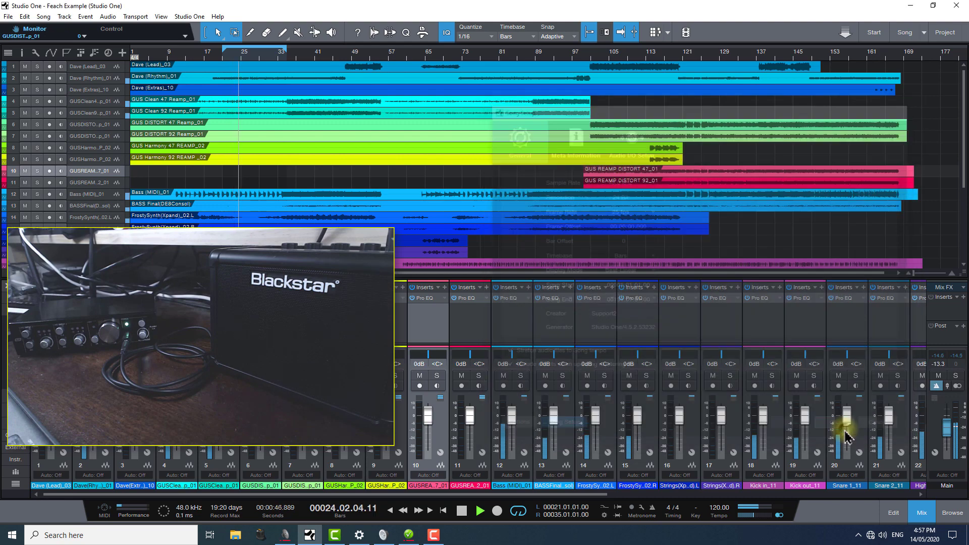
left_click(409, 535)
Step: Open planet22-Rear's Device View on its Device Config page
left_click(537, 292)
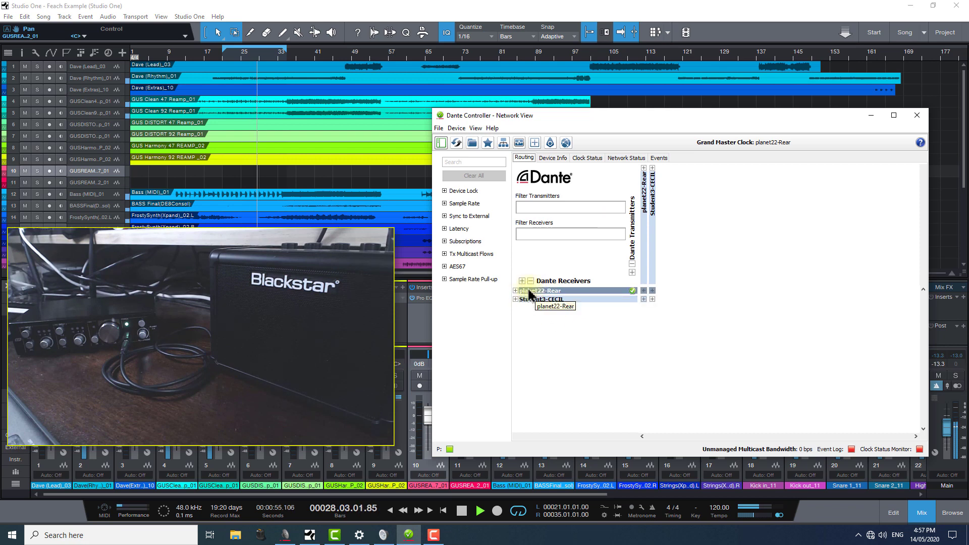
key("ctrl+Tab")
double_click(537, 189)
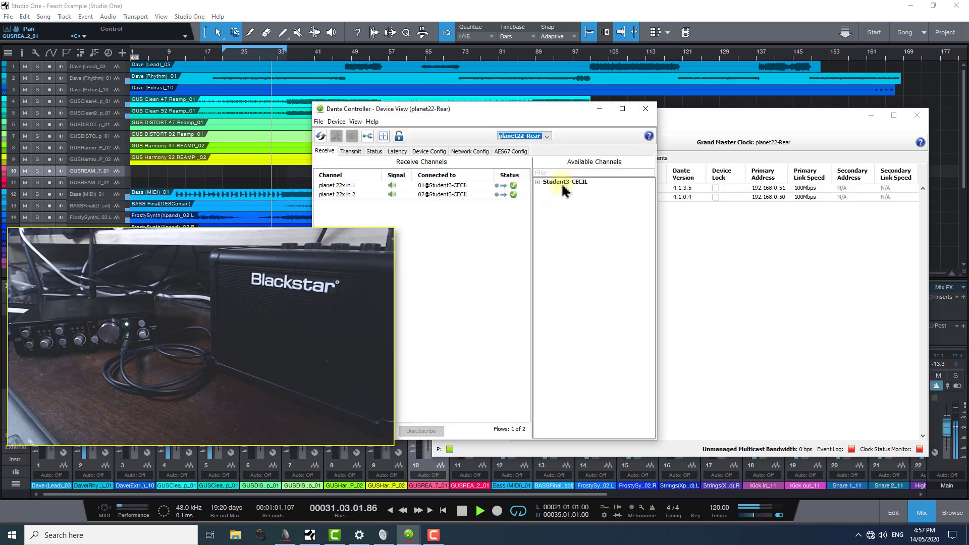
left_click(468, 152)
left_click(425, 152)
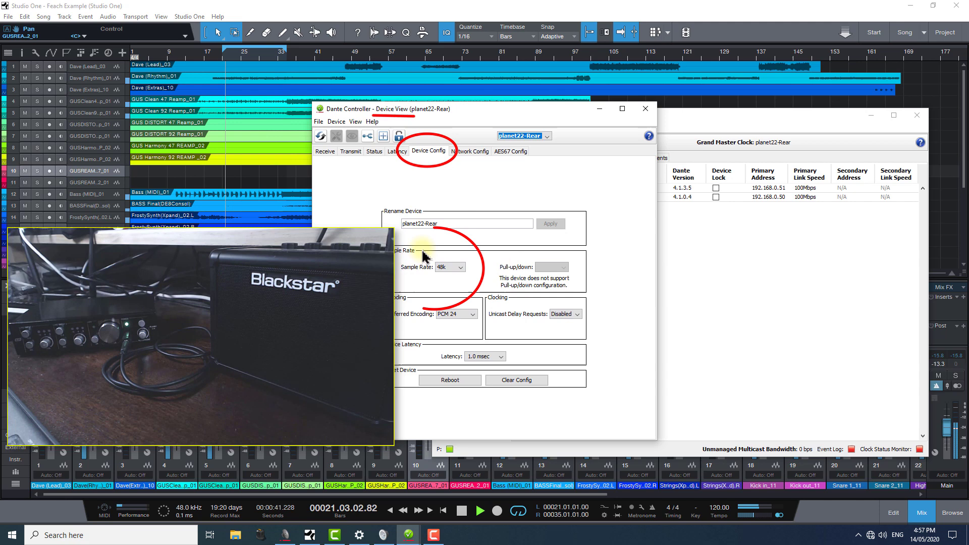
Step: Keep planet22-Rear's sample rate at 48k, then close Device View and minimize Dante Controller
left_click(454, 270)
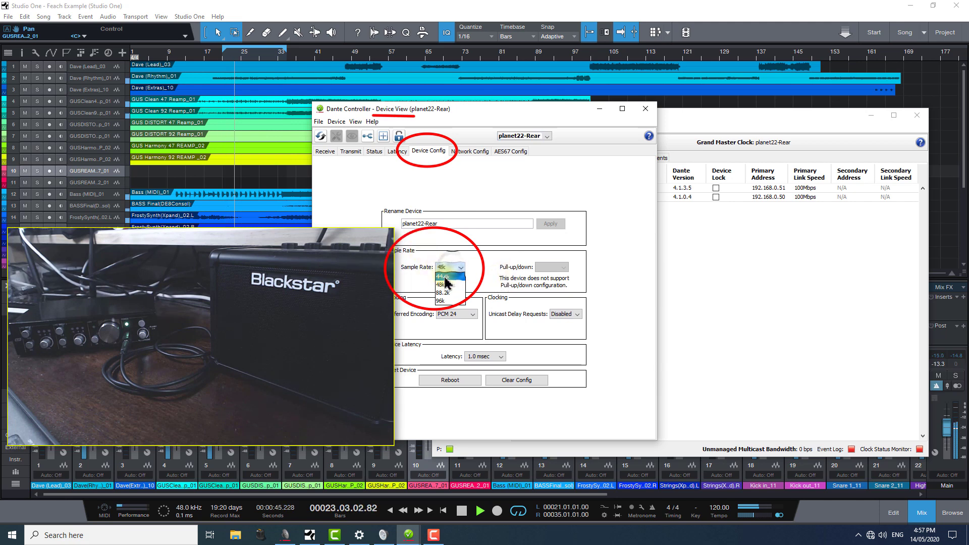
left_click(444, 284)
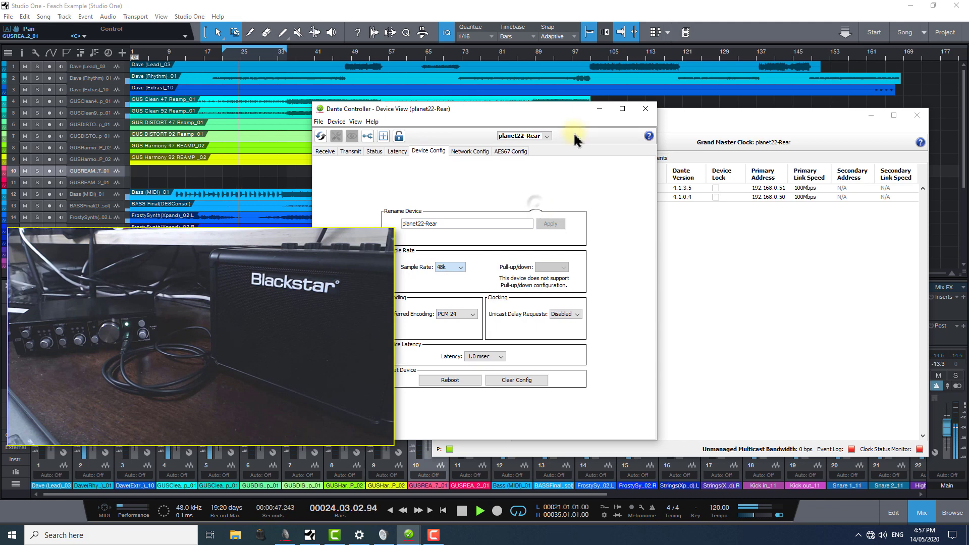
left_click(644, 110)
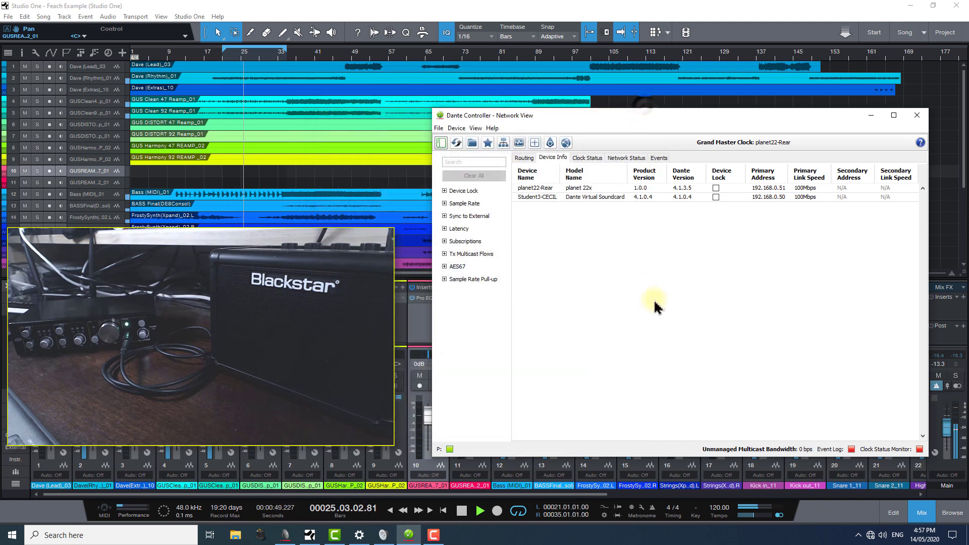
left_click(870, 116)
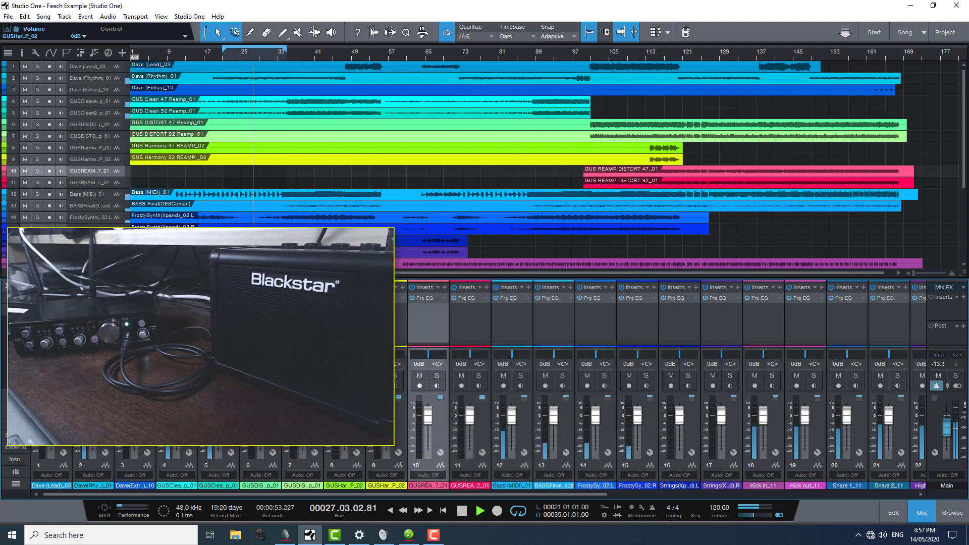
Step: Set the song sample rate to 44.1 kHz in Song Setup and apply it
left_click(186, 510)
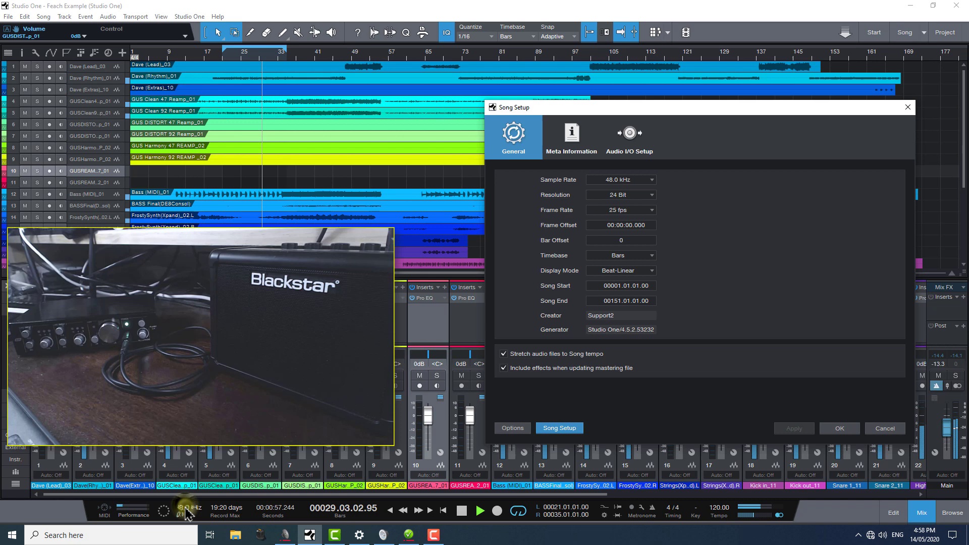
left_click(650, 182)
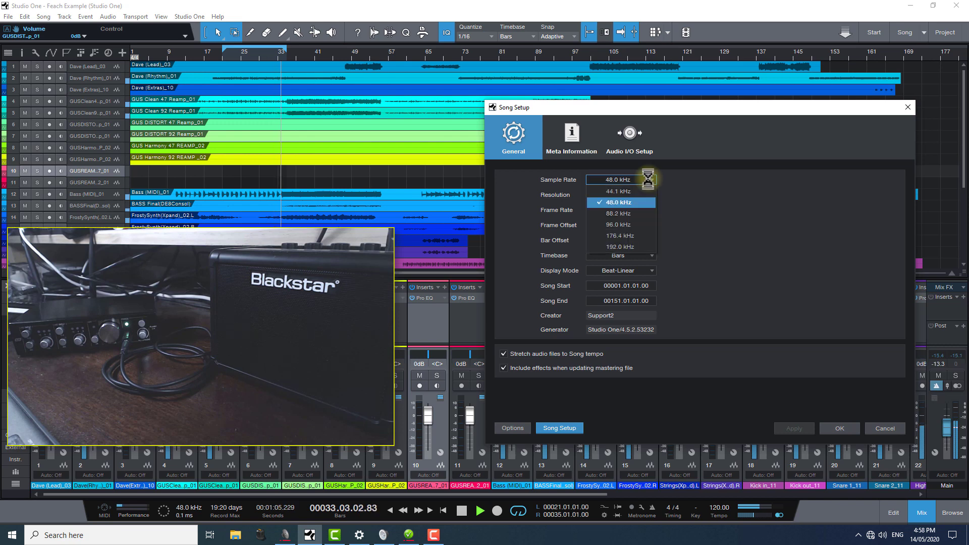
left_click(625, 192)
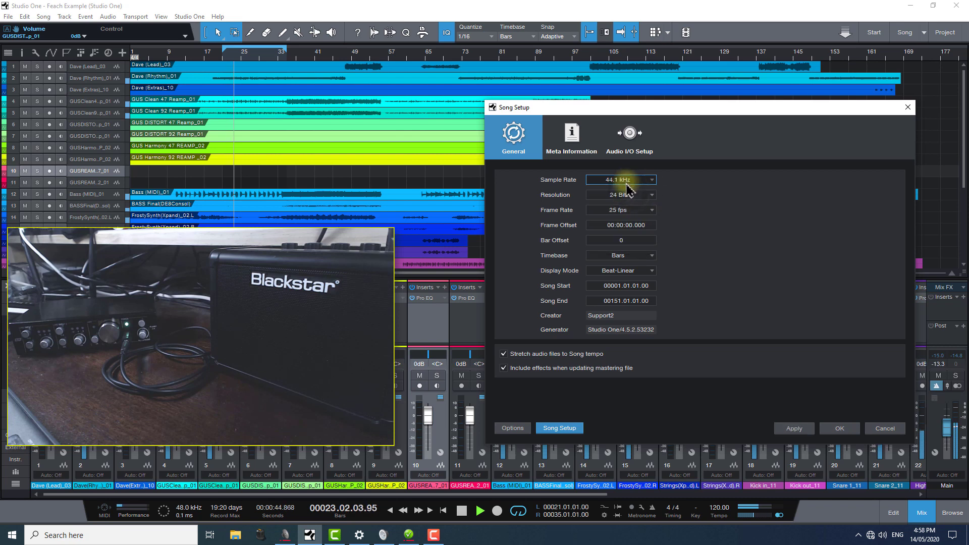
left_click(794, 430)
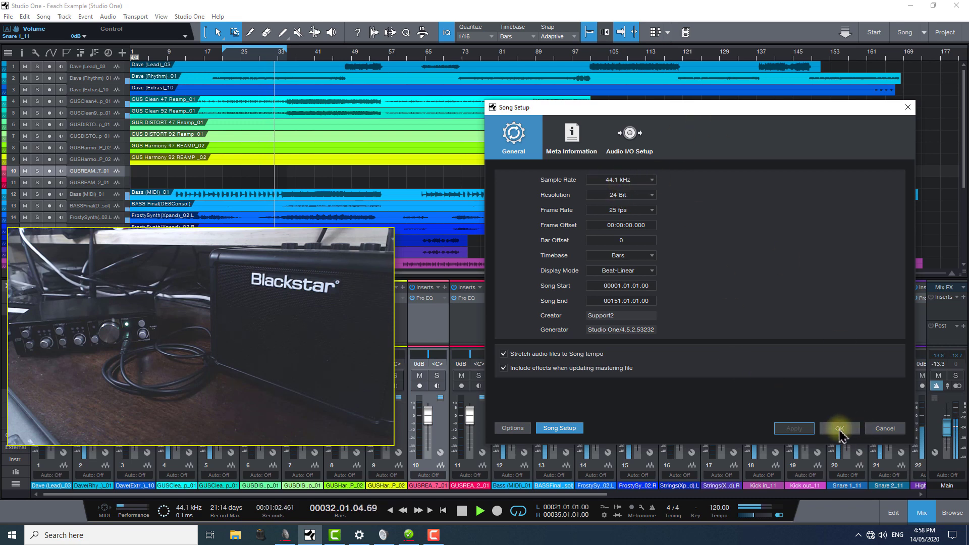
Step: Review the Audio I/O Setup input and output channels, then confirm Song Setup with OK
left_click(631, 135)
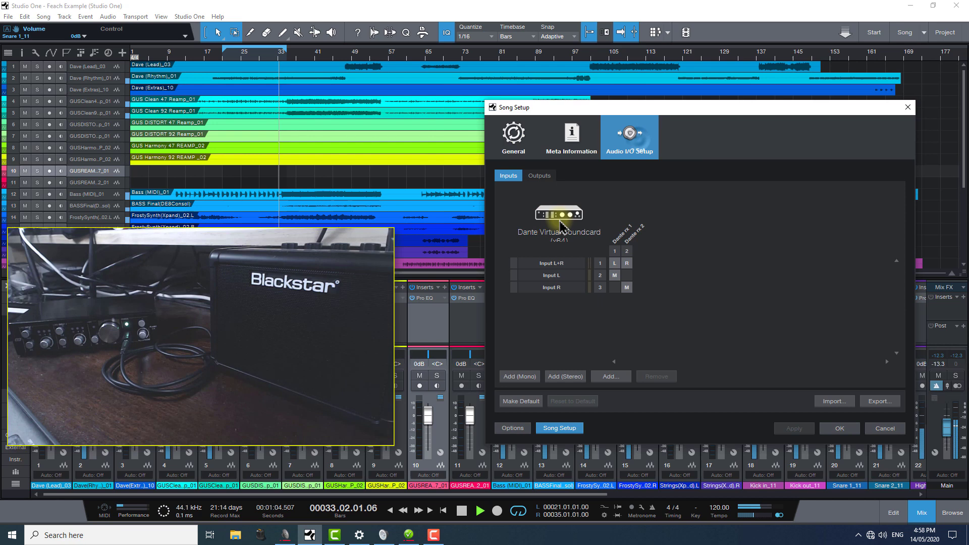
left_click(539, 176)
left_click(507, 176)
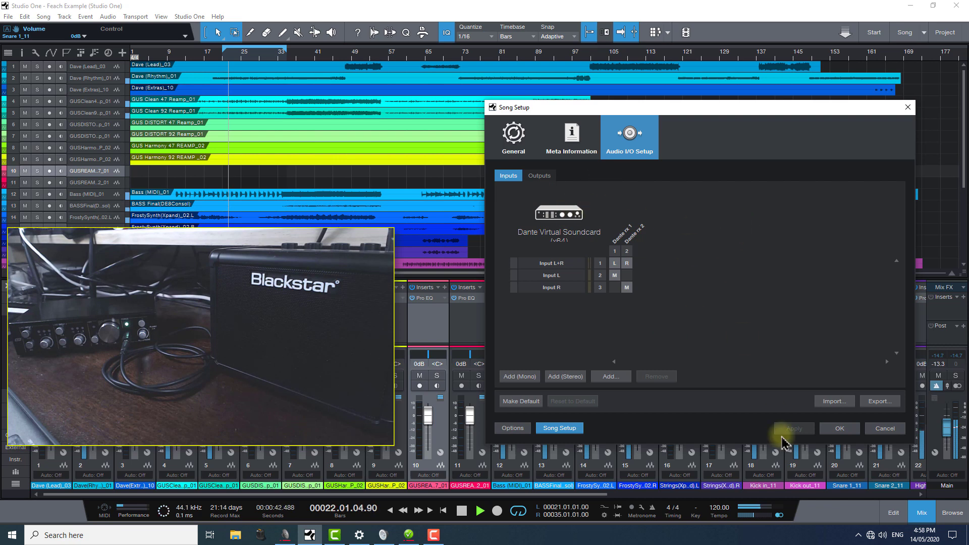
left_click(839, 428)
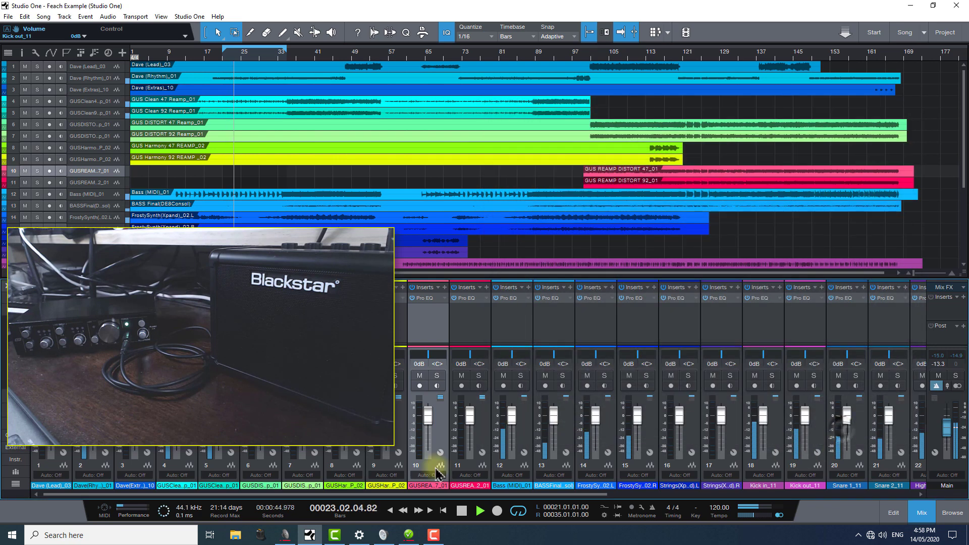
left_click(409, 536)
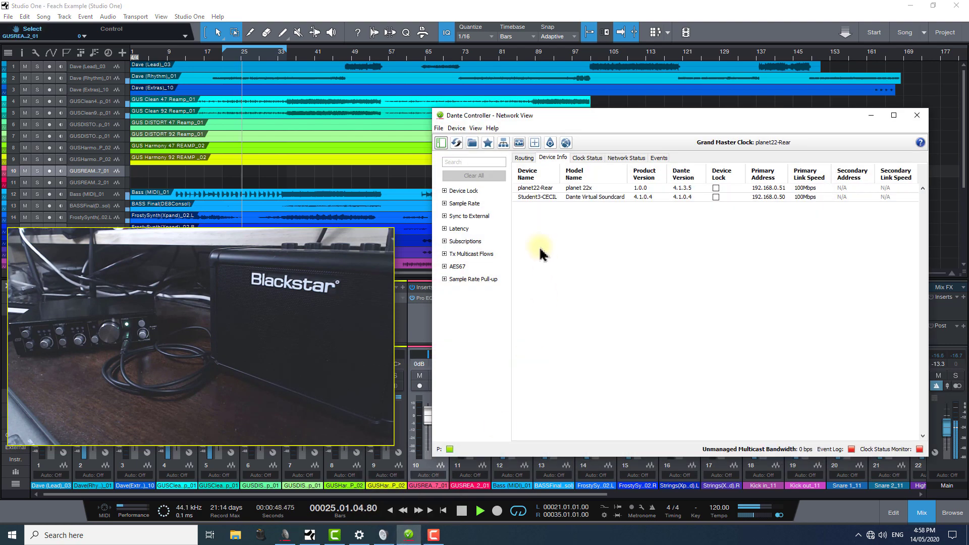
left_click(524, 159)
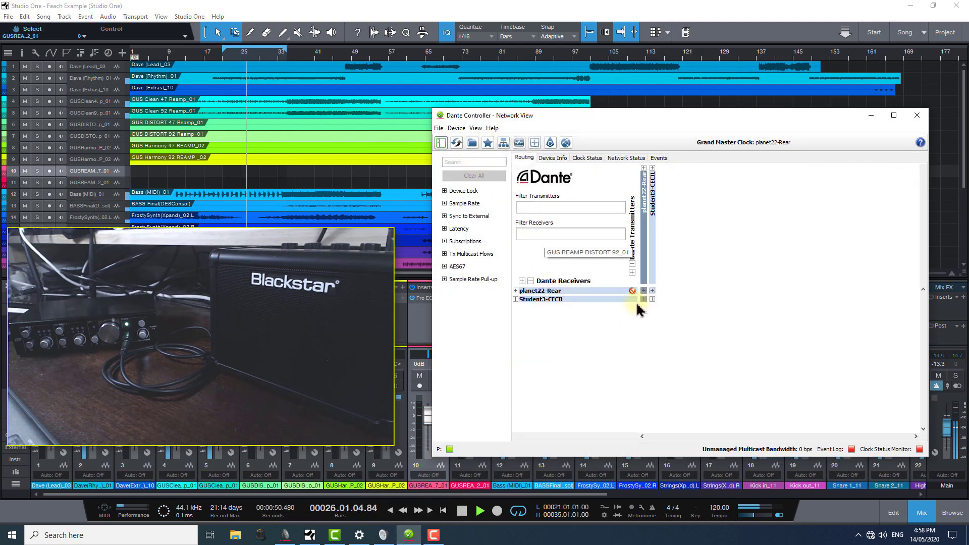
left_click(522, 281)
left_click(674, 297)
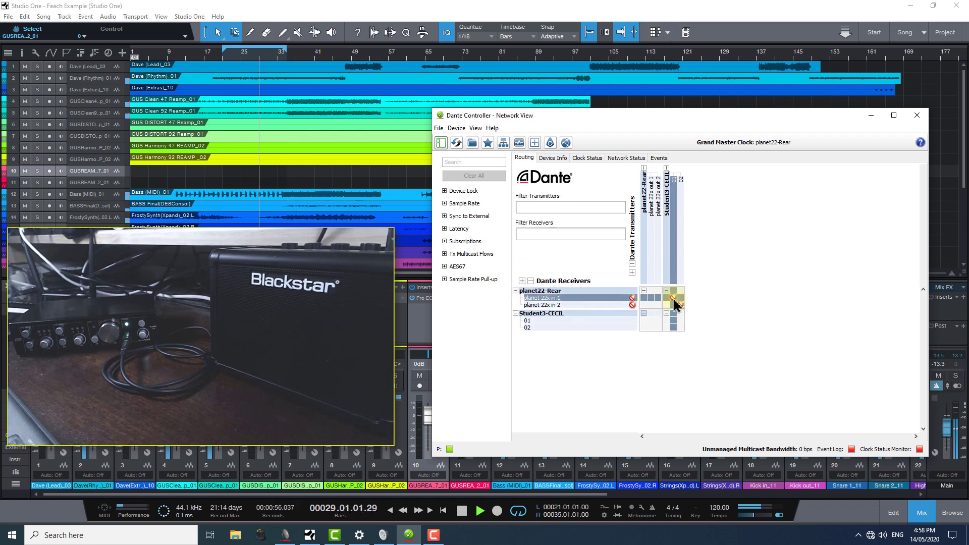
mouse_move(674, 304)
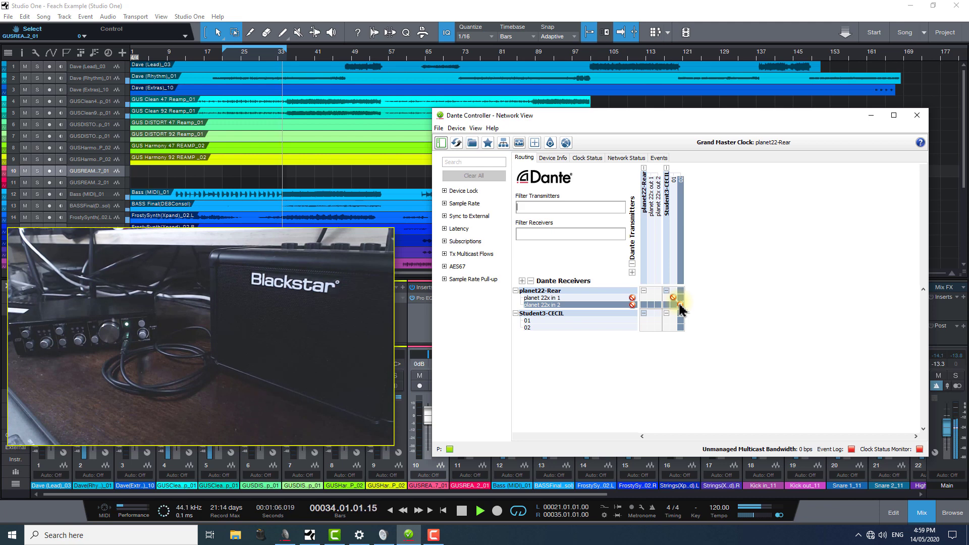
left_click(680, 305)
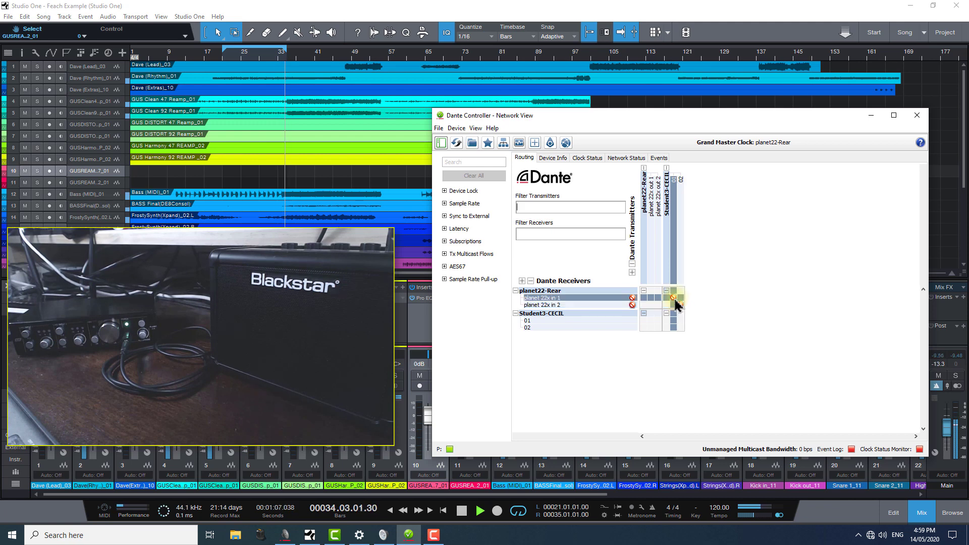
left_click(872, 116)
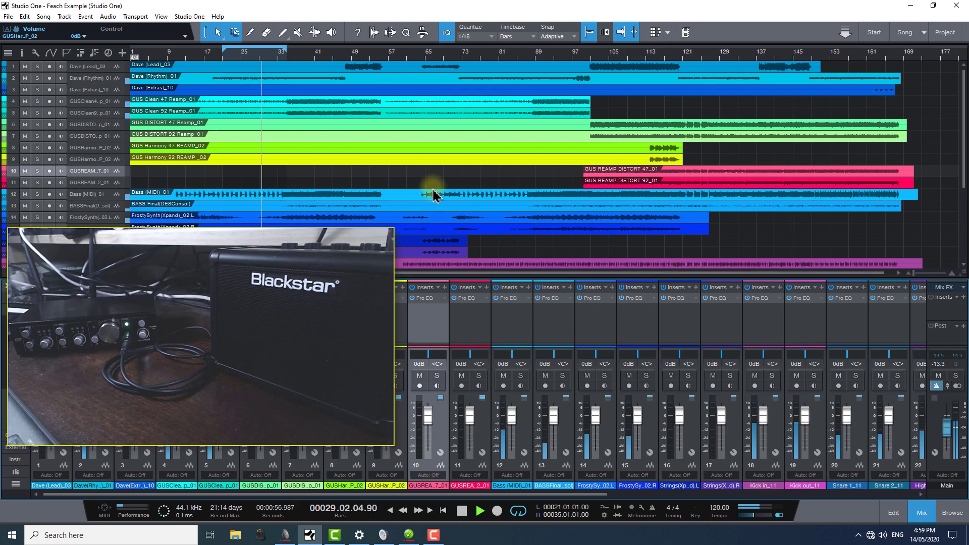
left_click(184, 510)
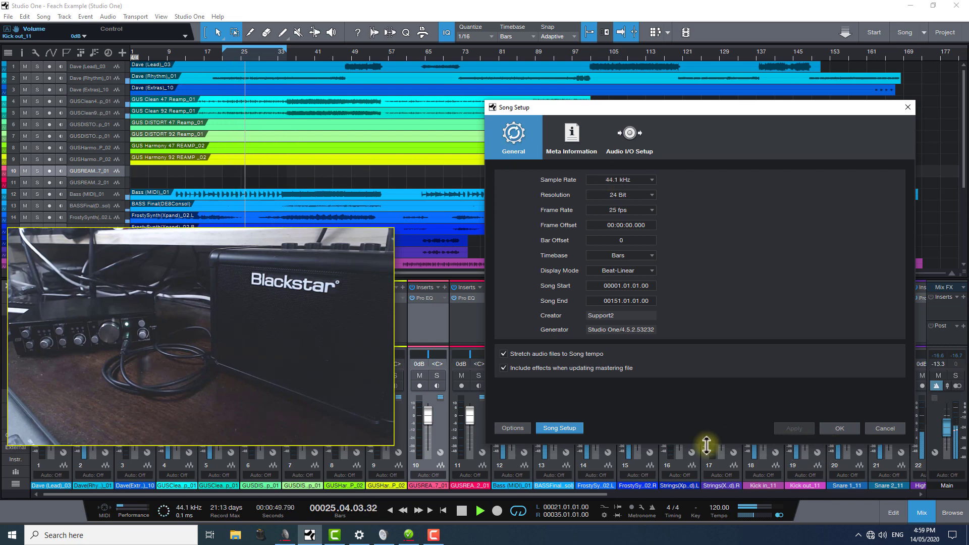
left_click(842, 429)
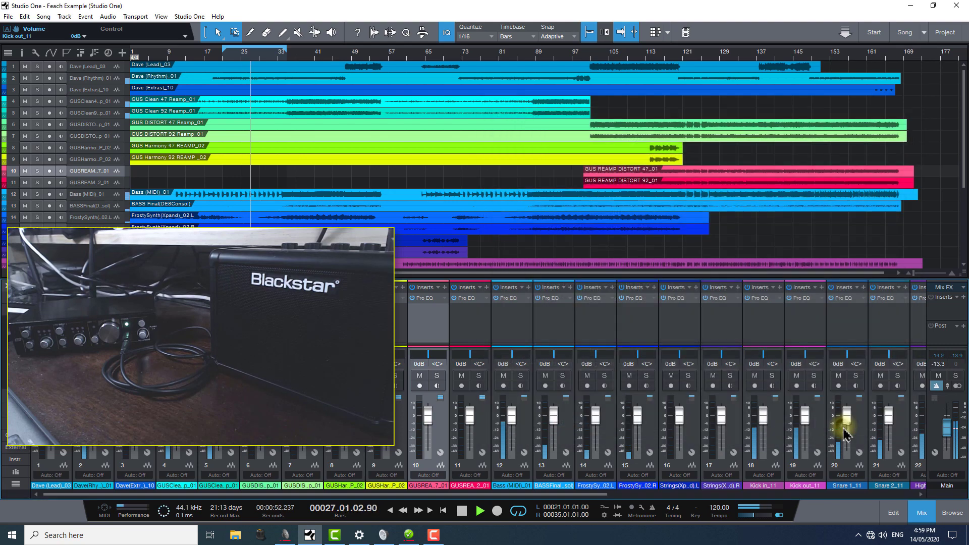
Step: Inspect the red Student3-CECIL to planet22-Rear subscriptions in Dante Controller, then return to Studio One
left_click(409, 535)
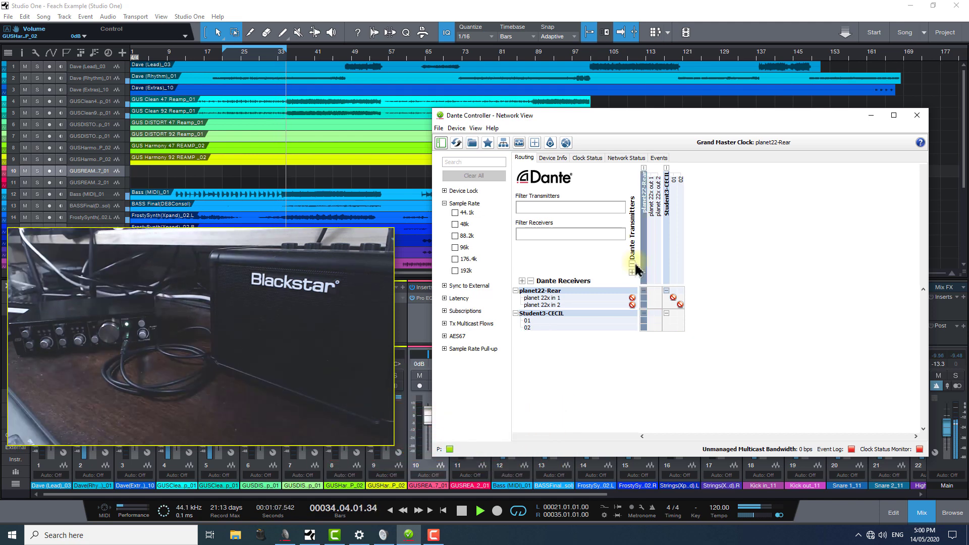
mouse_move(675, 302)
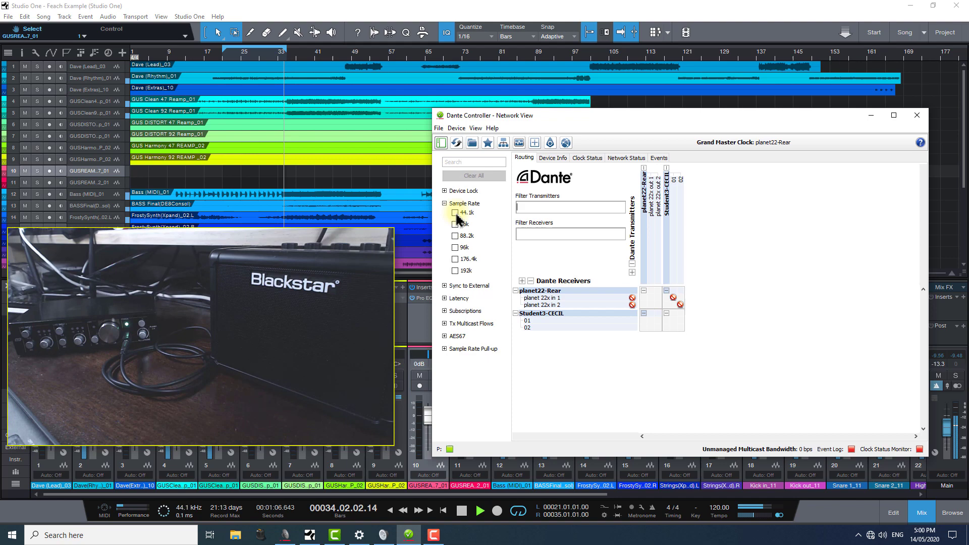
left_click(391, 16)
Step: Through Studio One > Options > Song Setup, set the sample rate to 48.0 kHz, apply, and OK
left_click(189, 16)
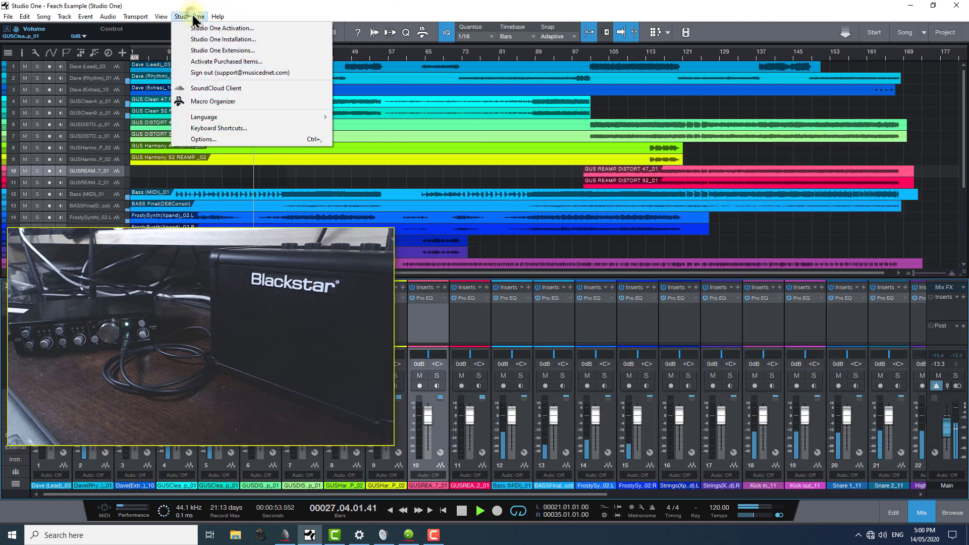
left_click(204, 138)
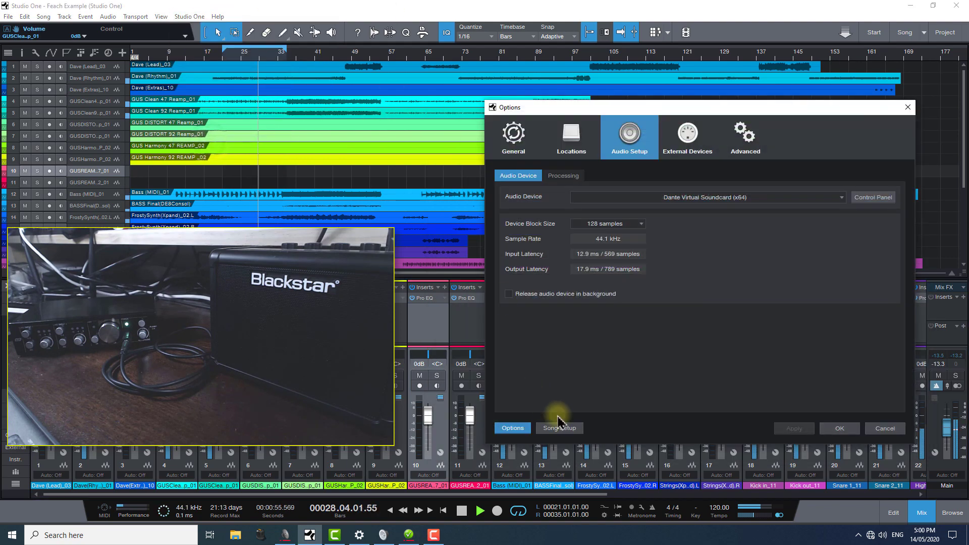
left_click(552, 433)
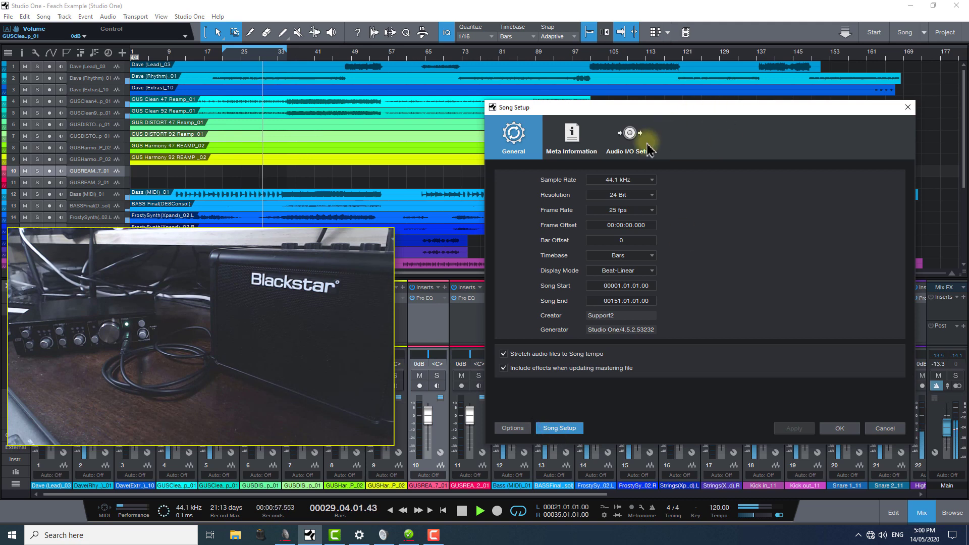
left_click(628, 181)
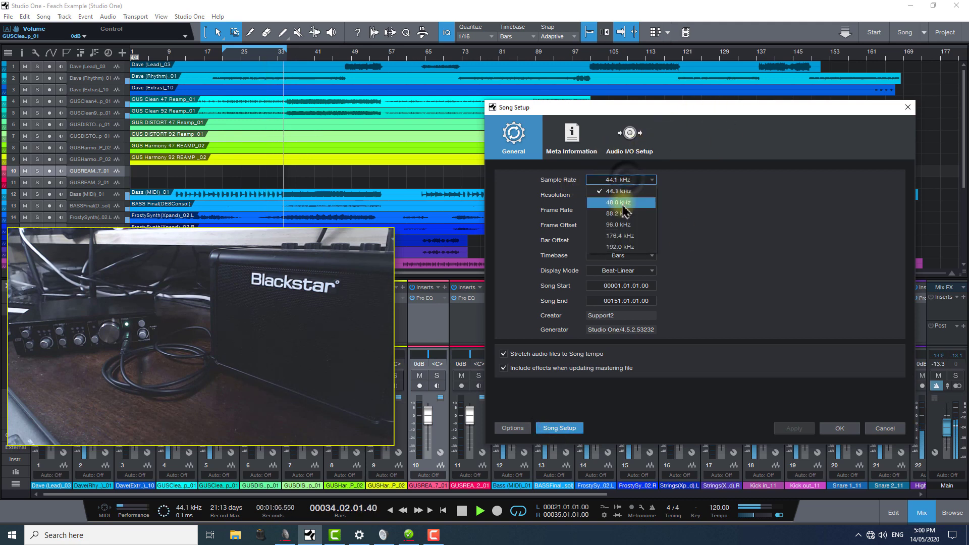
left_click(609, 203)
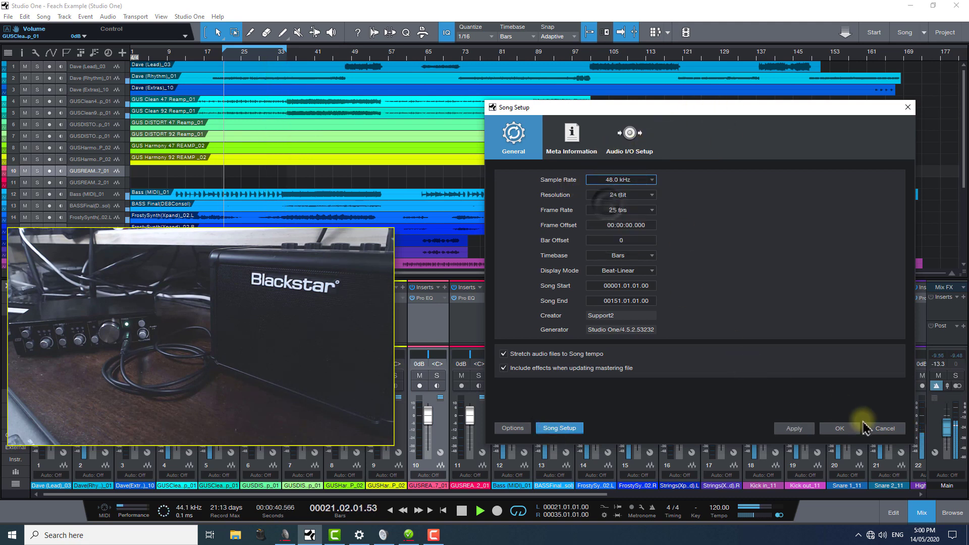
left_click(801, 433)
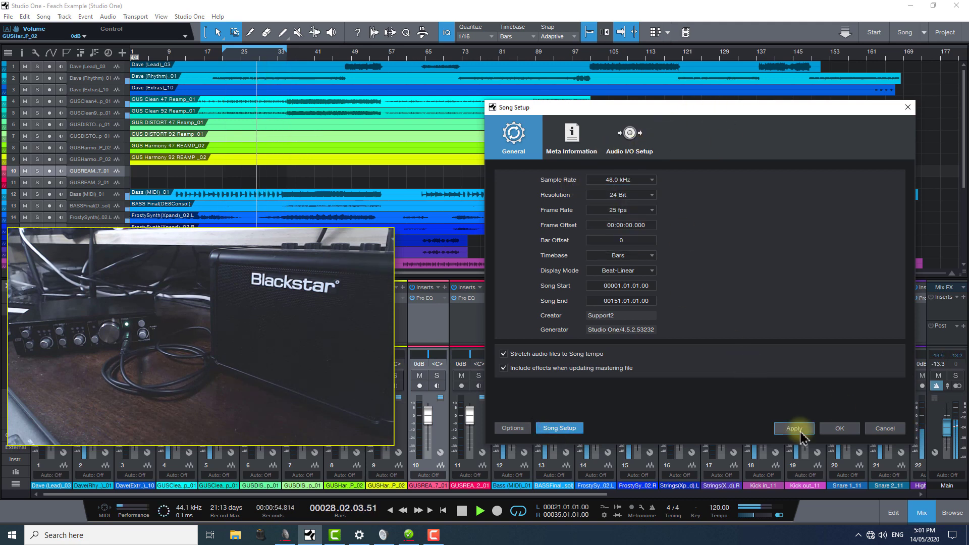
left_click(842, 430)
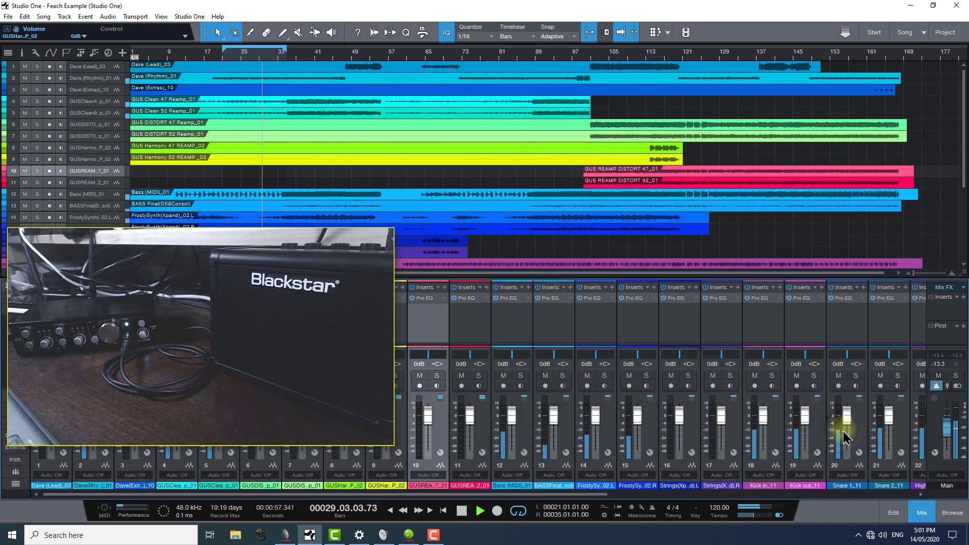
Step: In Dante Controller's routing grid, subscribe planet 22x in 2 to Student3-CECIL 02
left_click(409, 534)
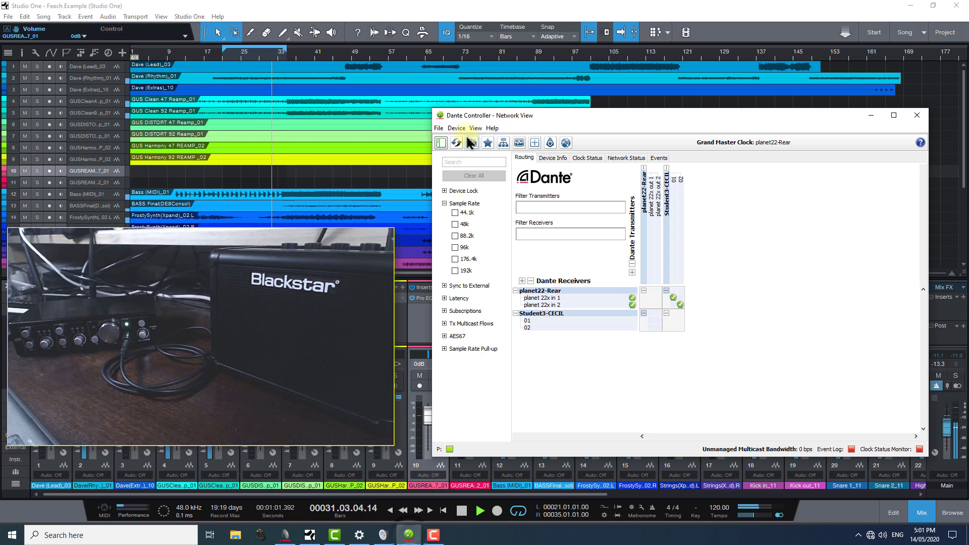
left_click(681, 305)
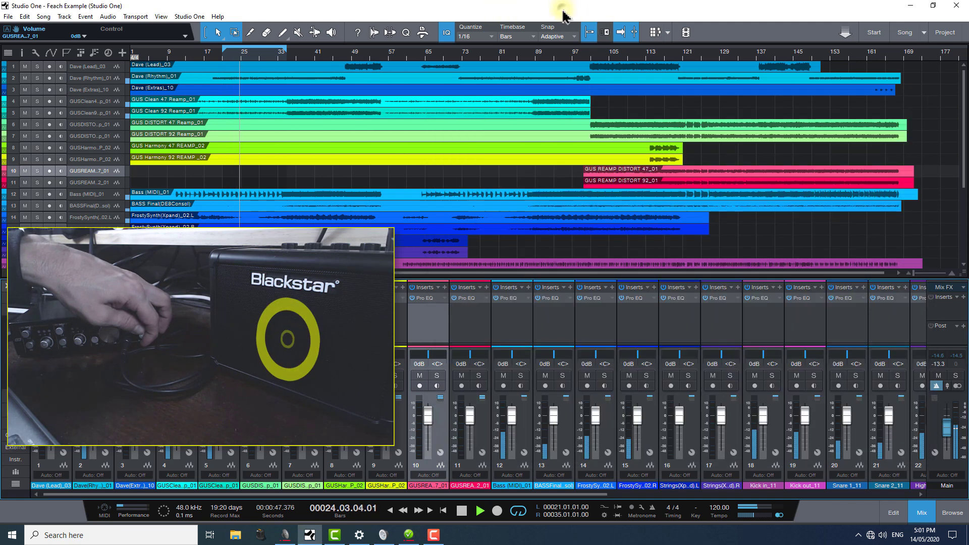
left_click(559, 10)
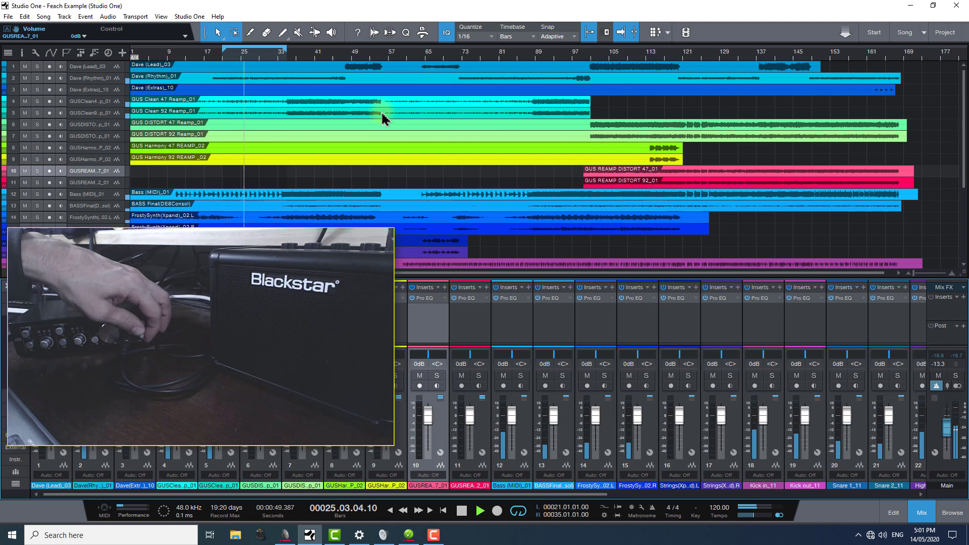
left_click(403, 510)
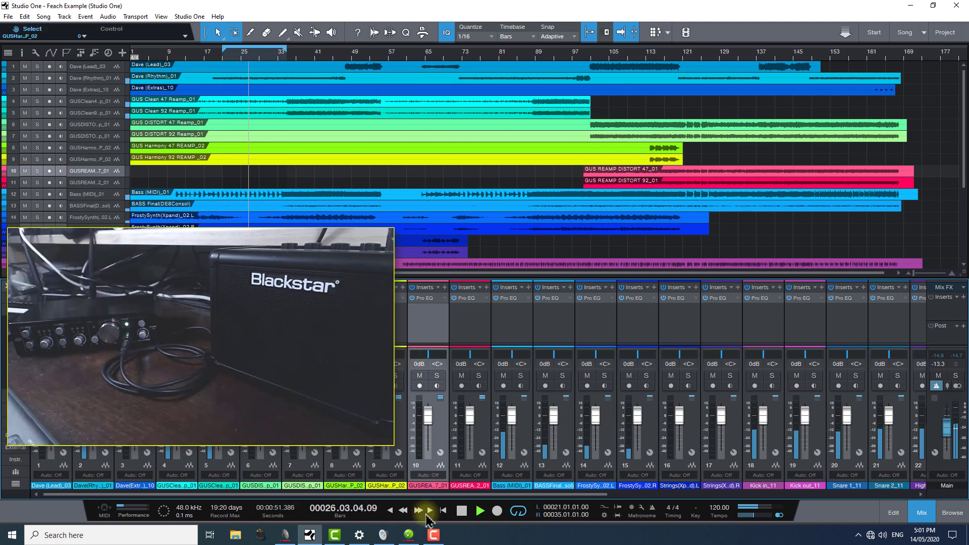
left_click(409, 534)
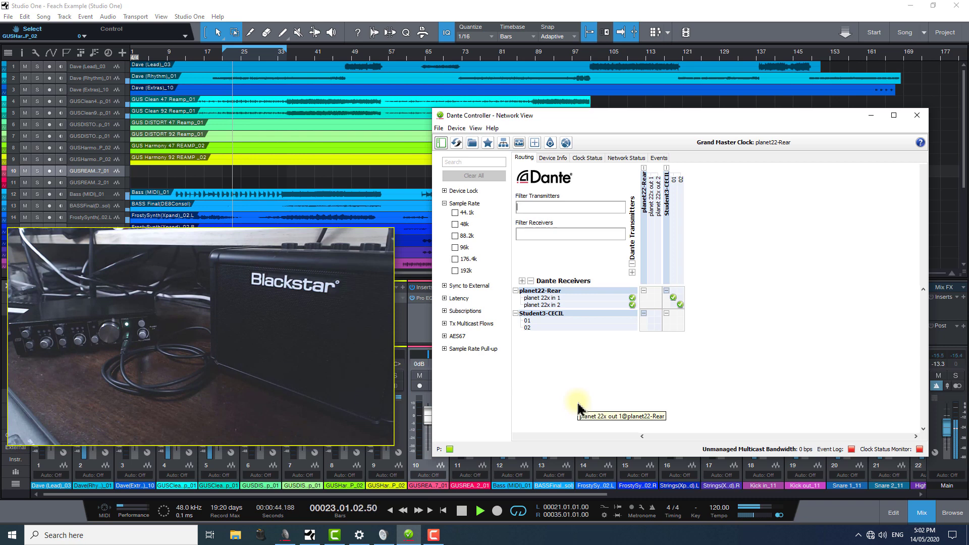
left_click(339, 9)
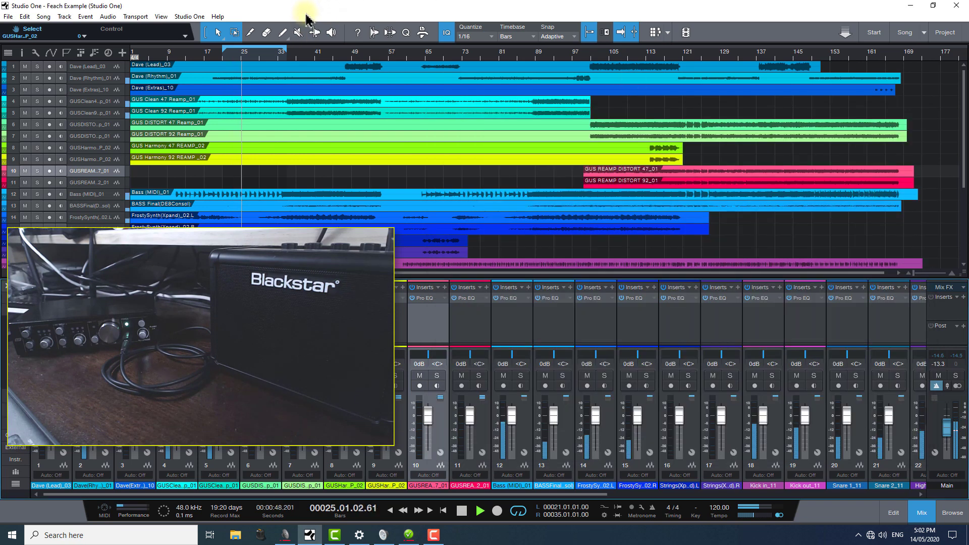
Step: Browse Song Setup's Audio I/O and General pages
left_click(183, 511)
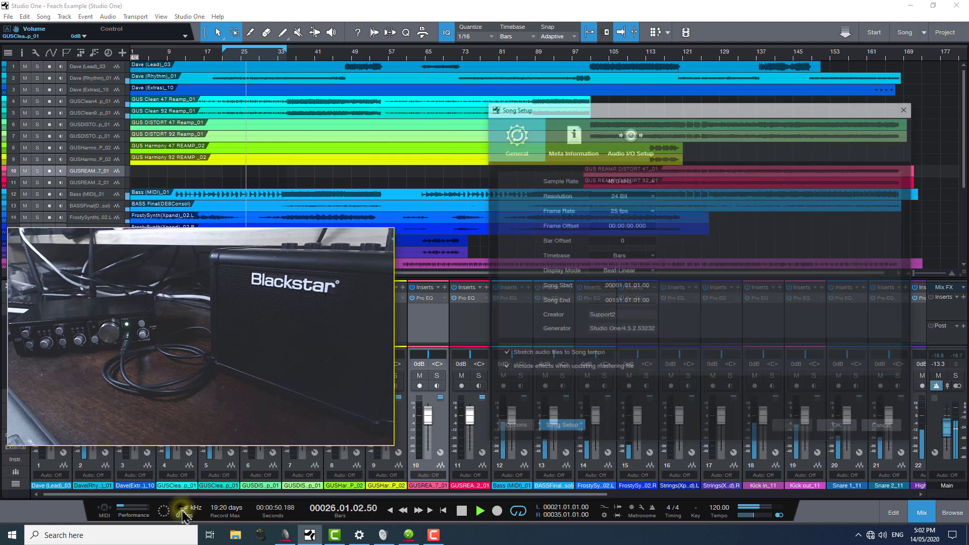
left_click(634, 146)
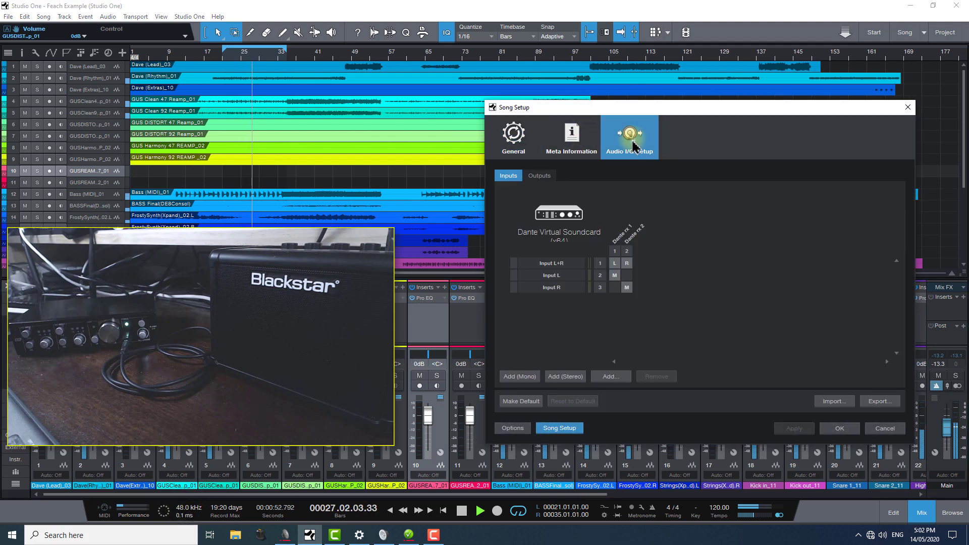
left_click(512, 132)
left_click(590, 475)
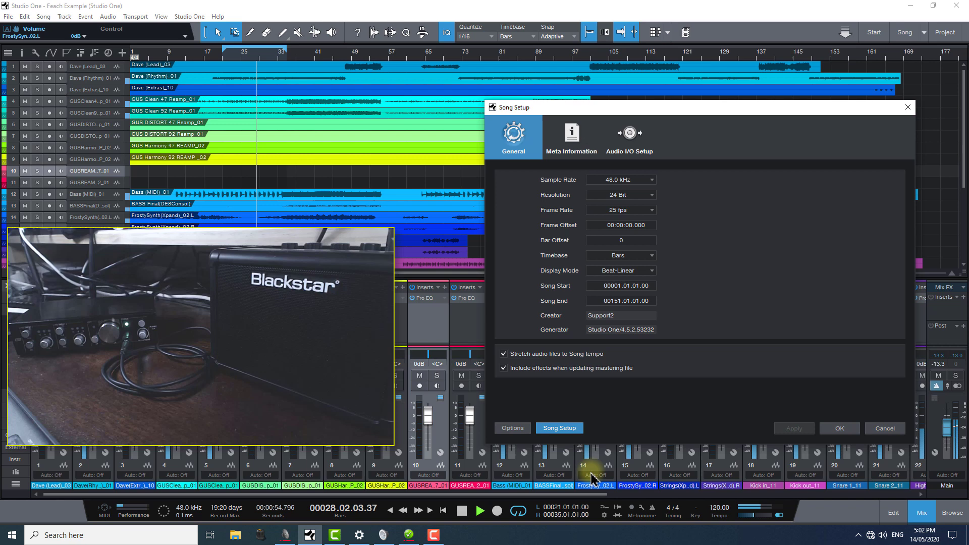
Step: Keep Dante Virtual Soundcard as the Audio Device, then open and minimize its Control Panel
left_click(512, 430)
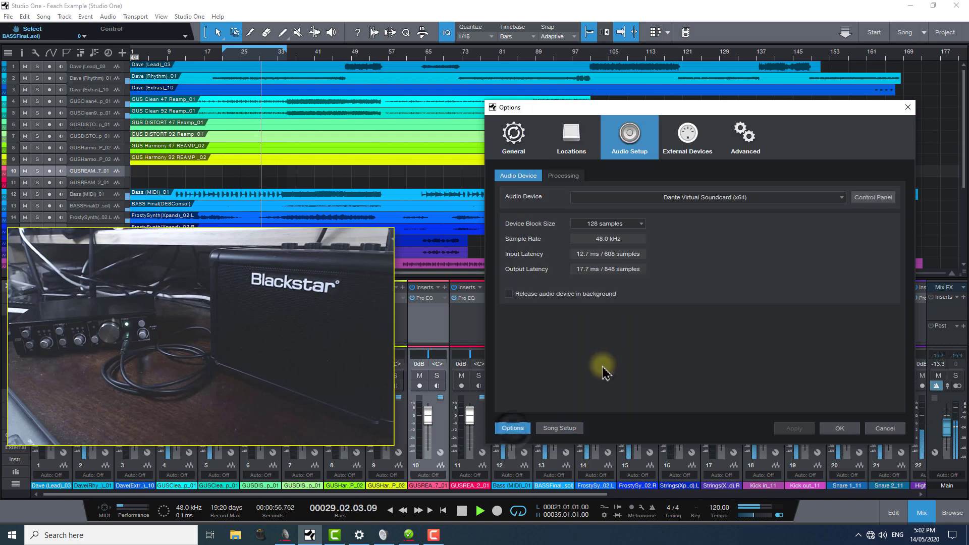
left_click(721, 198)
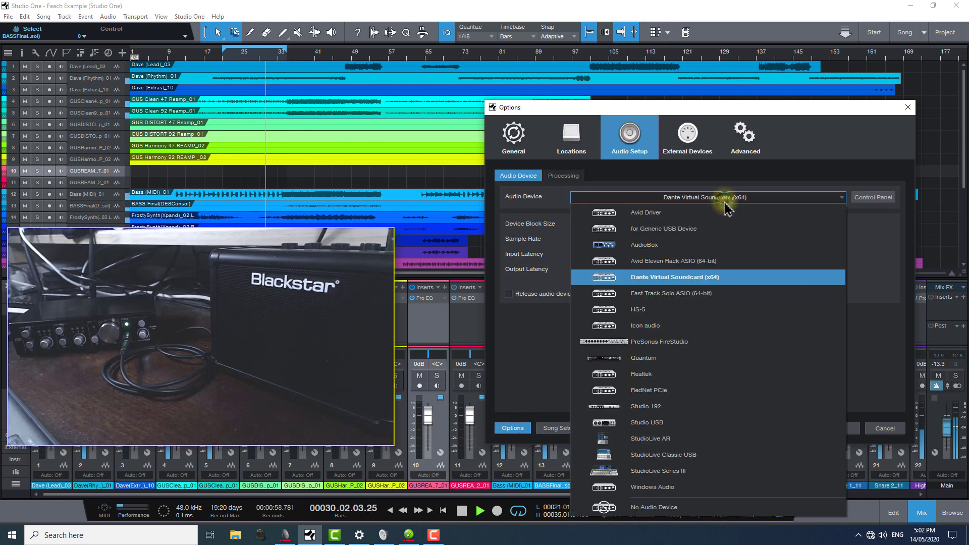
left_click(794, 292)
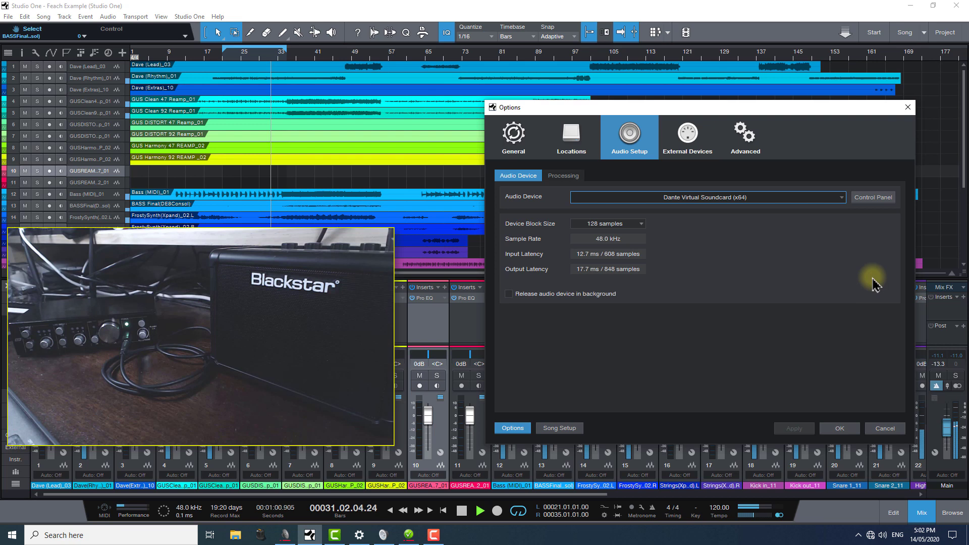
left_click(872, 197)
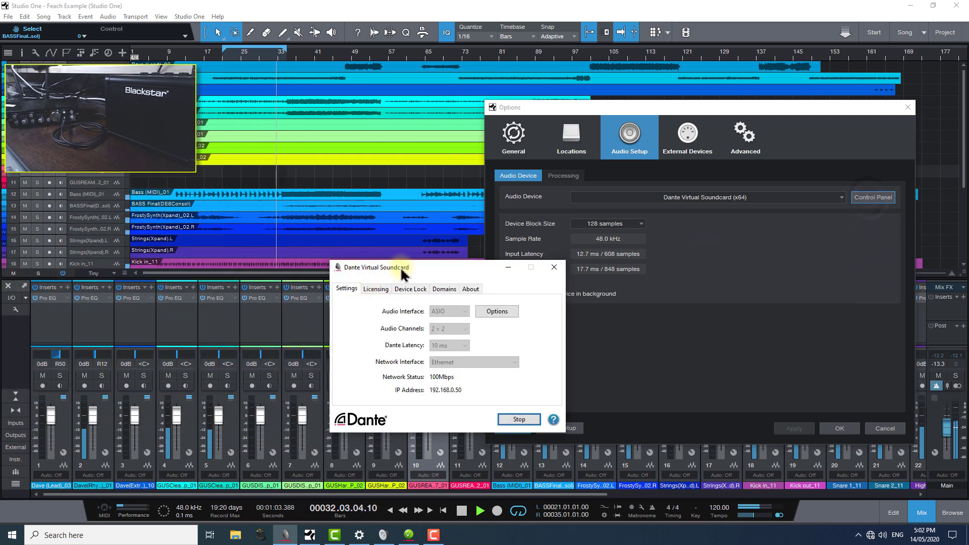
left_click_drag(399, 266, 265, 185)
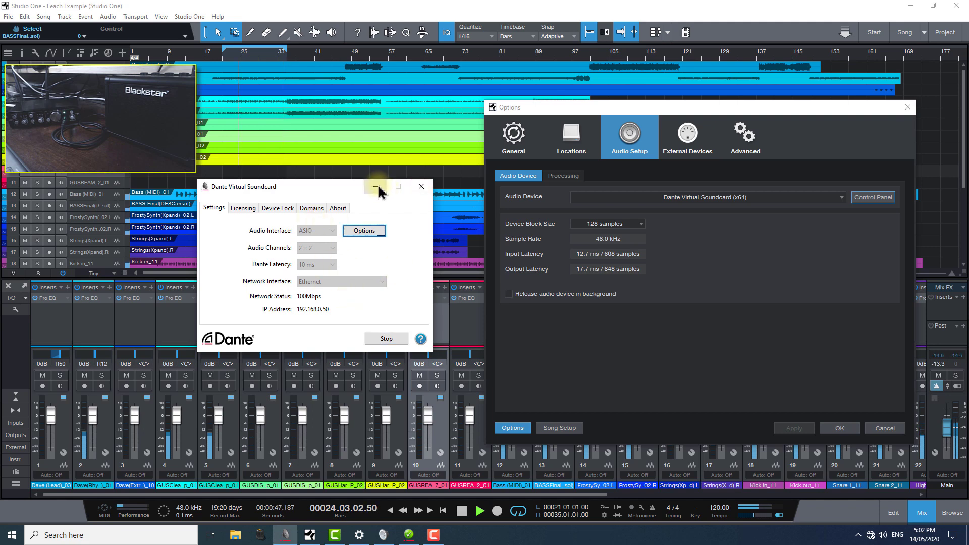
left_click(374, 187)
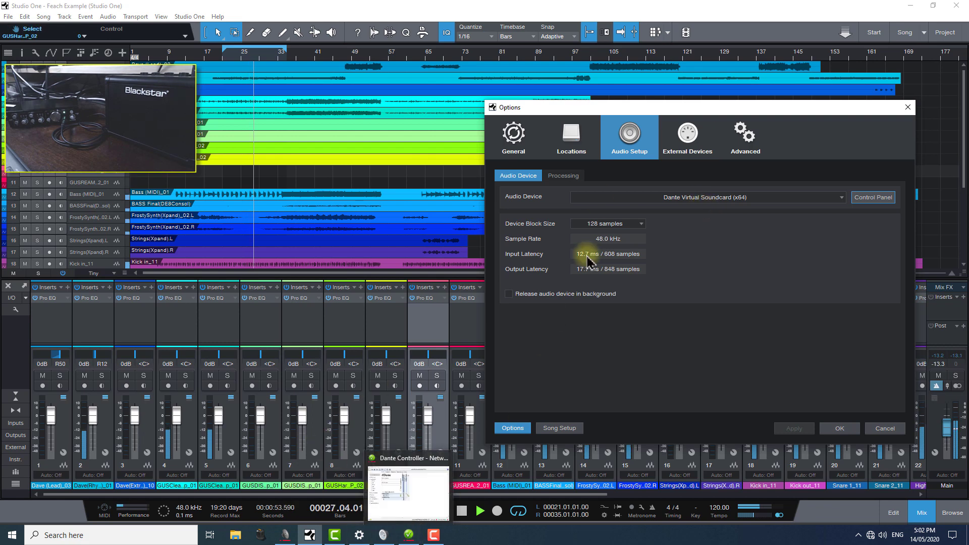
Step: Set the song sample rate to 44.1 kHz, apply and OK, then bring Dante Controller forward
left_click(559, 427)
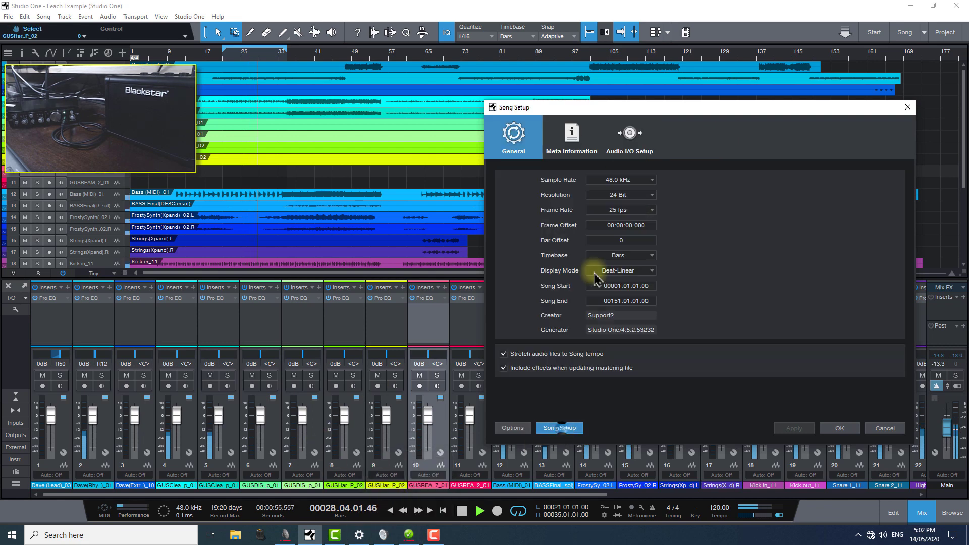
left_click(613, 181)
left_click(613, 202)
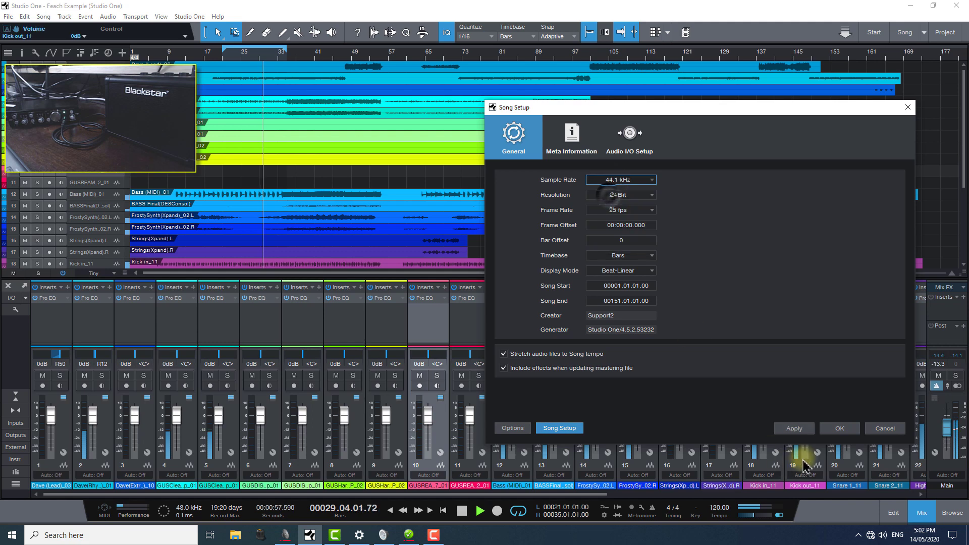
left_click(795, 428)
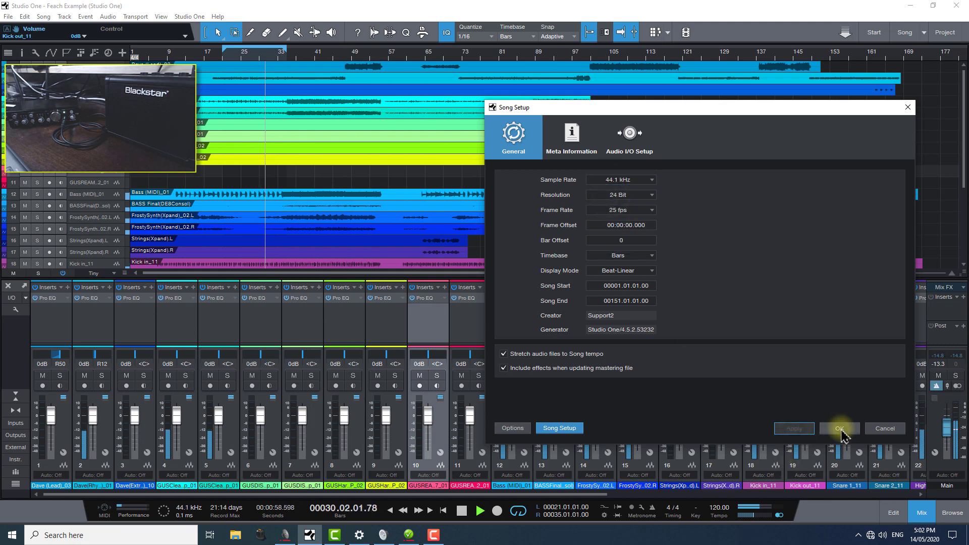
left_click(839, 429)
left_click(409, 534)
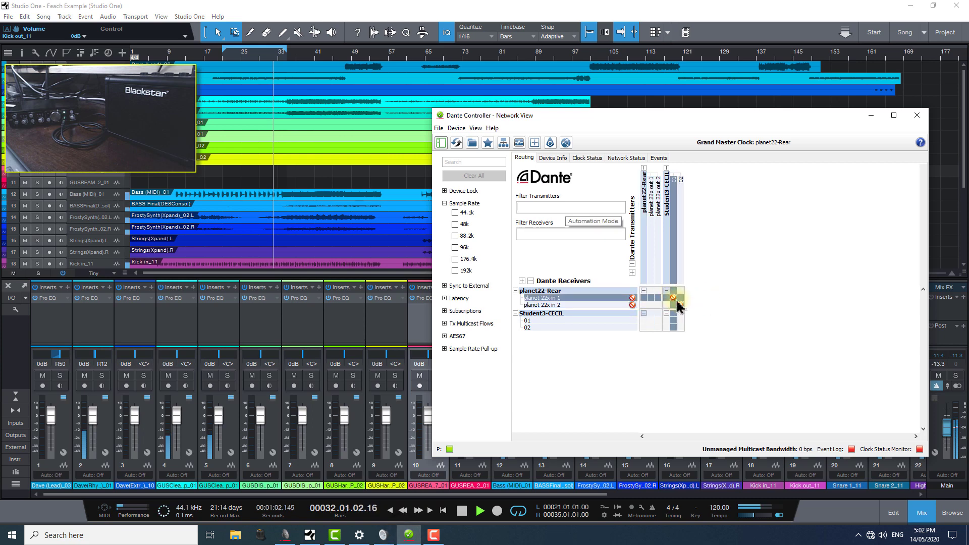
Step: Switch to the Studio One song and back to Dante Controller's routing view
left_click(556, 19)
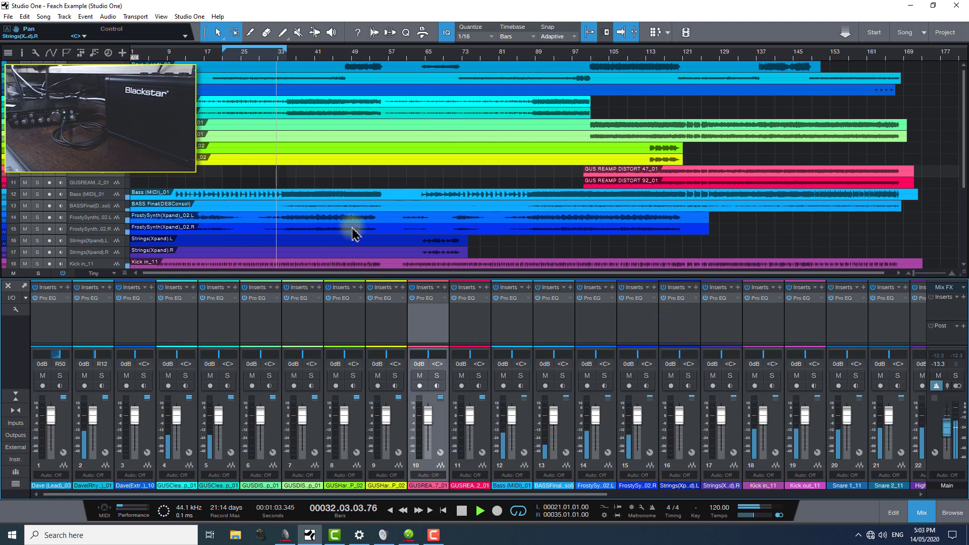
key("alt+Tab")
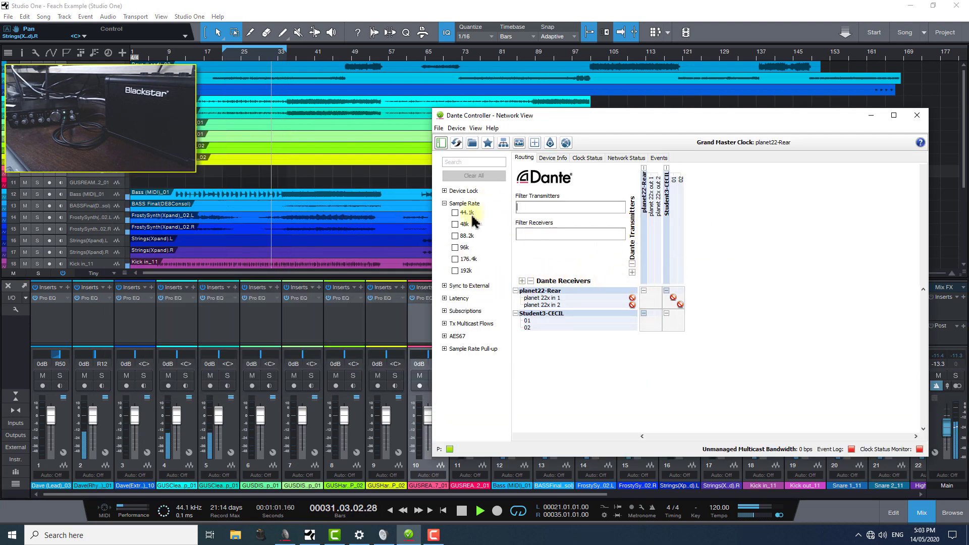
Step: Filter the Dante network to 44.1k devices, leaving only Student3-CECIL listed
left_click(454, 213)
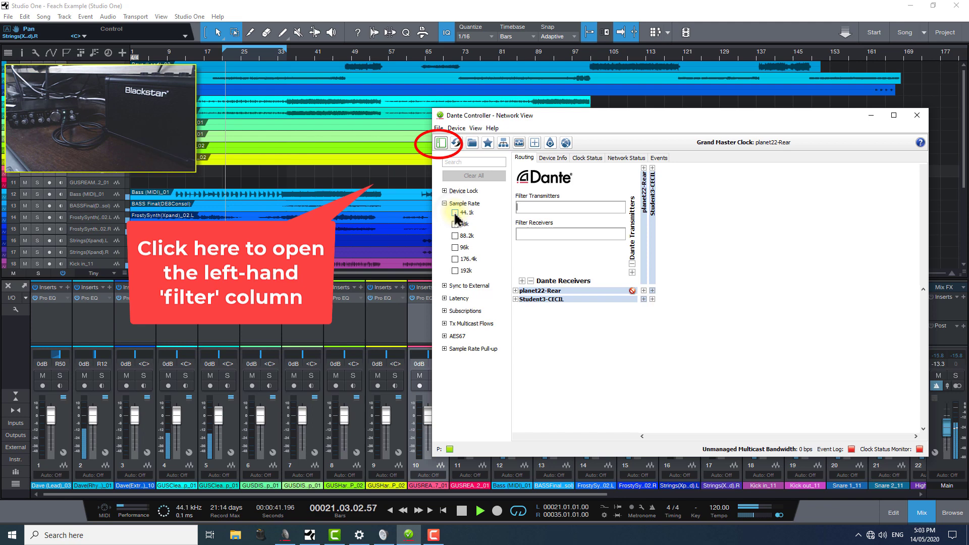
left_click(455, 213)
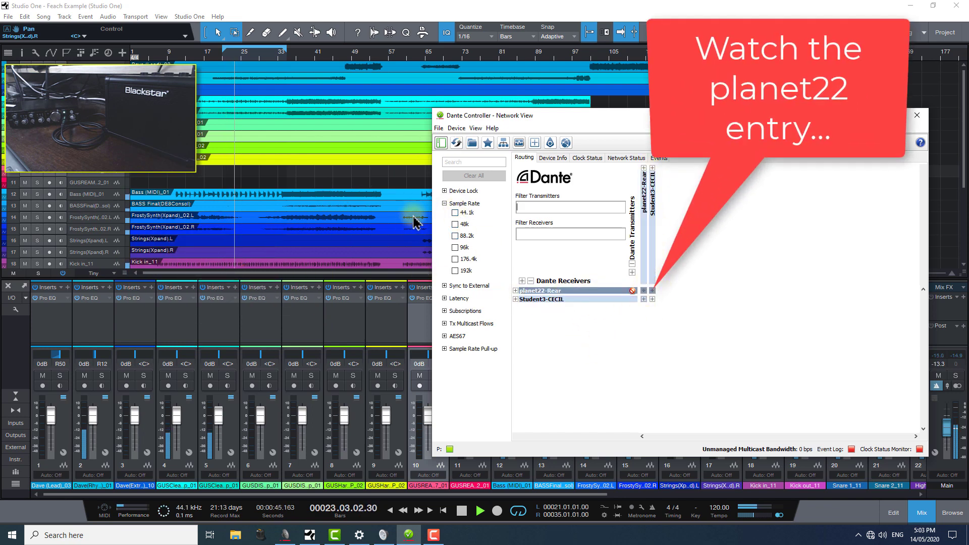
left_click(455, 213)
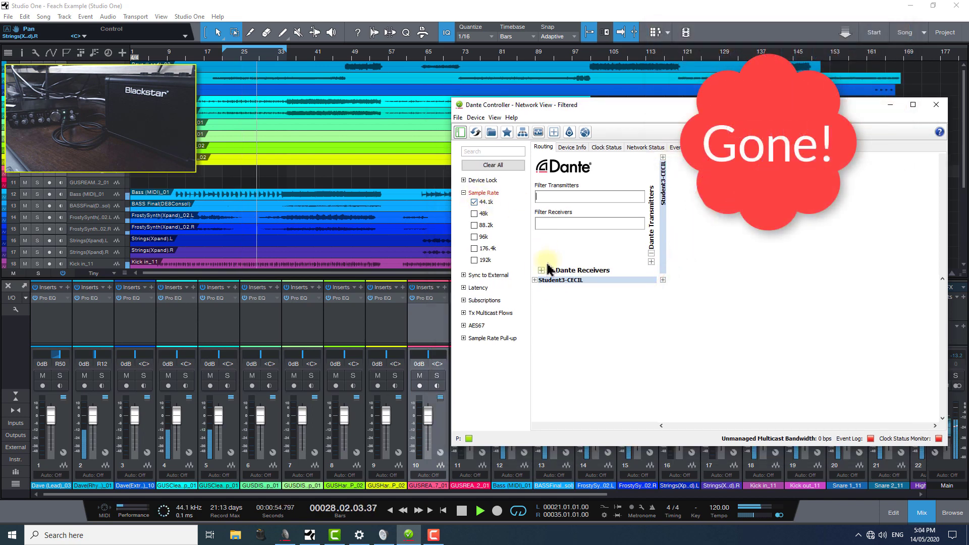
left_click(548, 281)
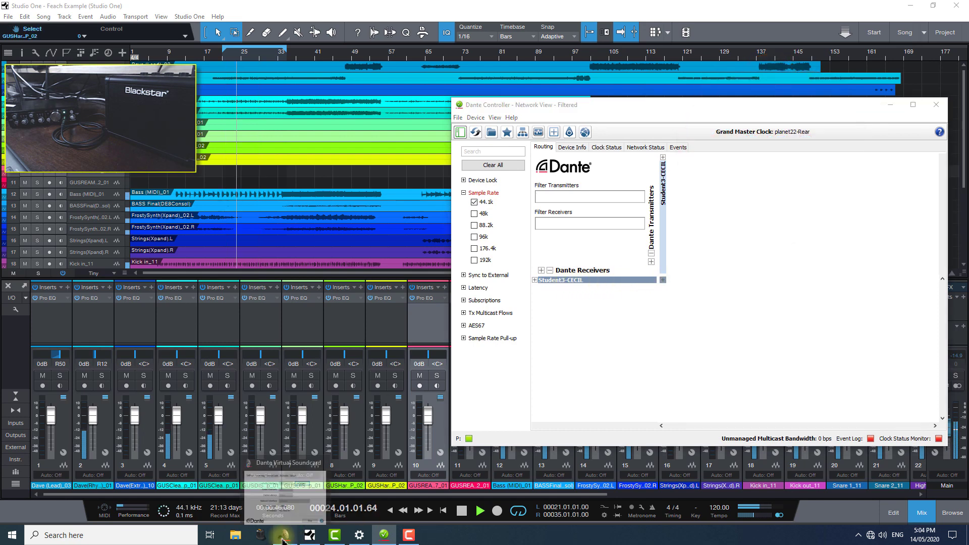
left_click(282, 536)
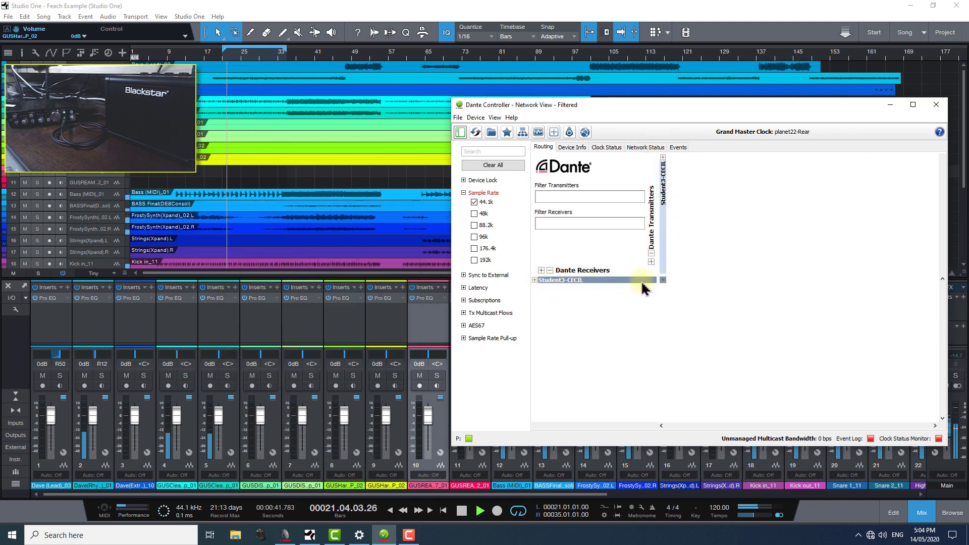
Step: Filter the Dante device list to show both 44.1k and 48k devices
left_click(474, 214)
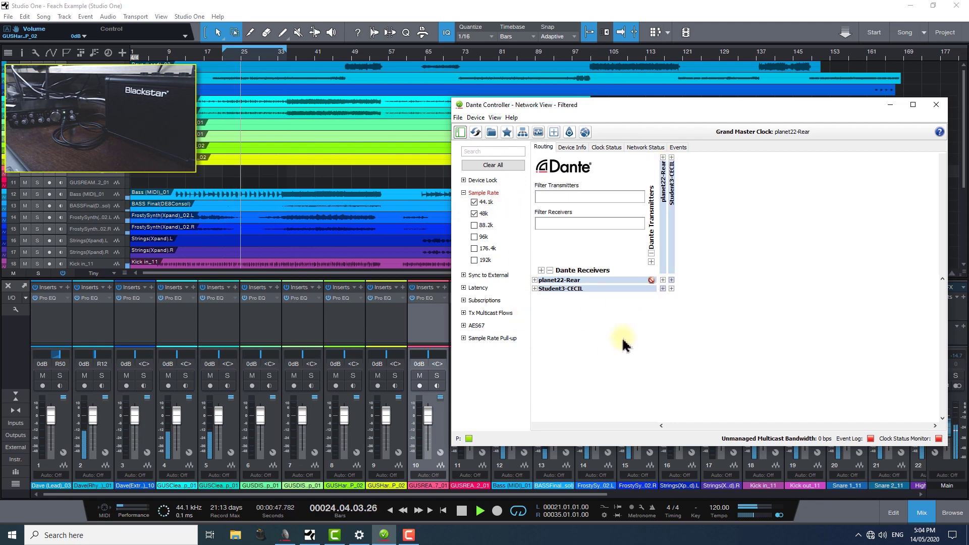
left_click(474, 203)
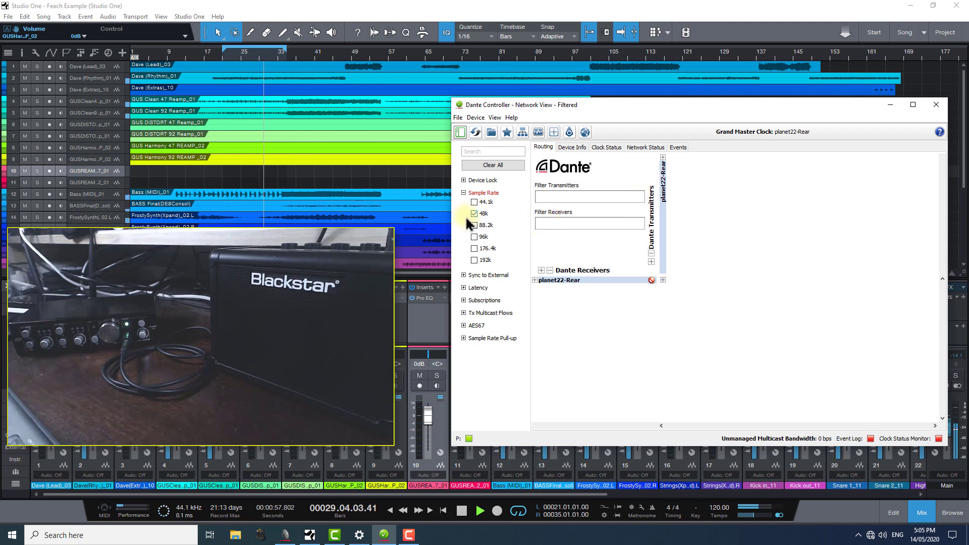
left_click(473, 202)
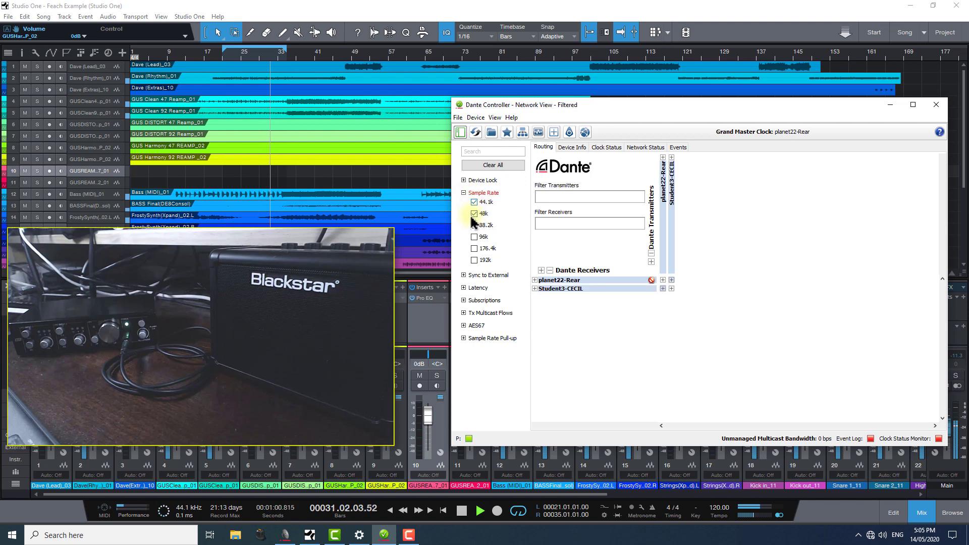
Step: Expand receiver and transmitter channels to inspect planet22-Rear's failing Student3-CECIL subscriptions
left_click(541, 270)
left_click(651, 262)
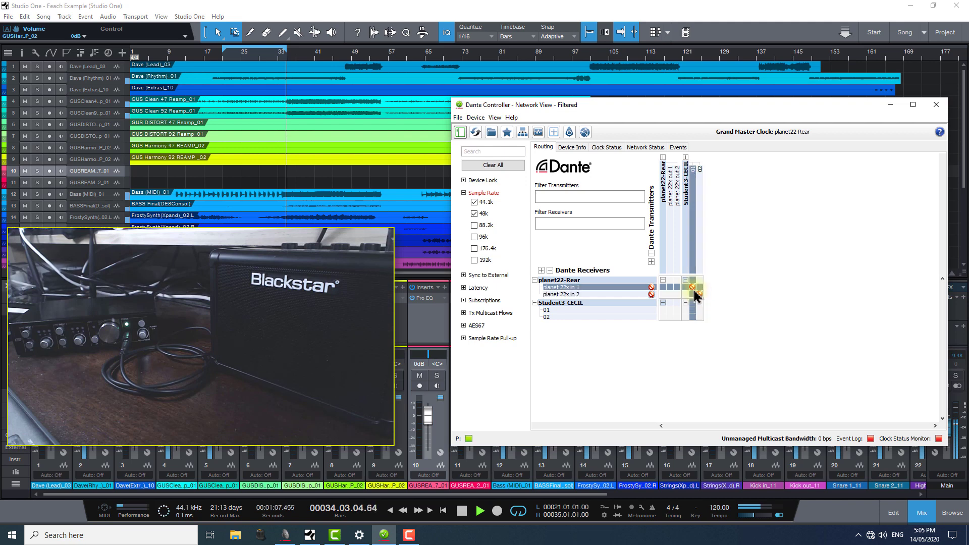
left_click(698, 294)
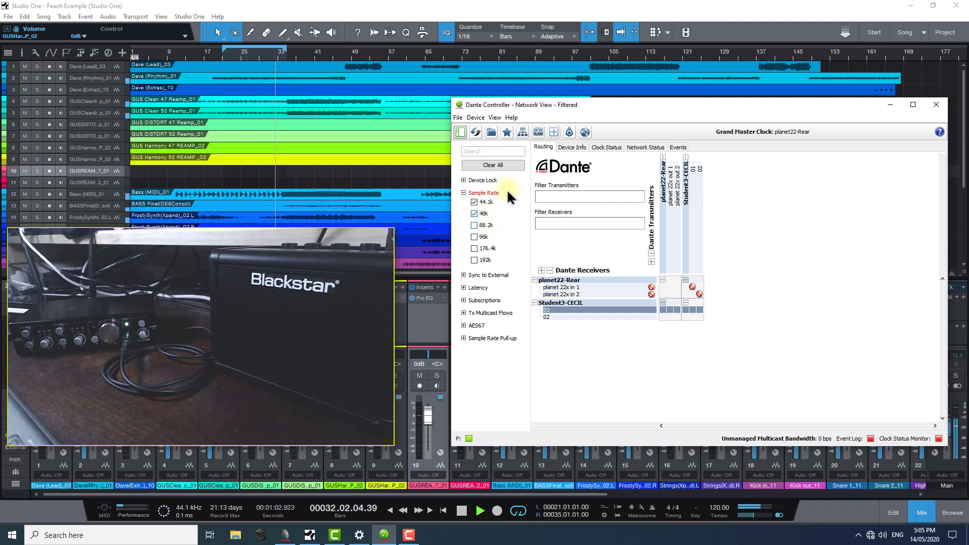
left_click(474, 202)
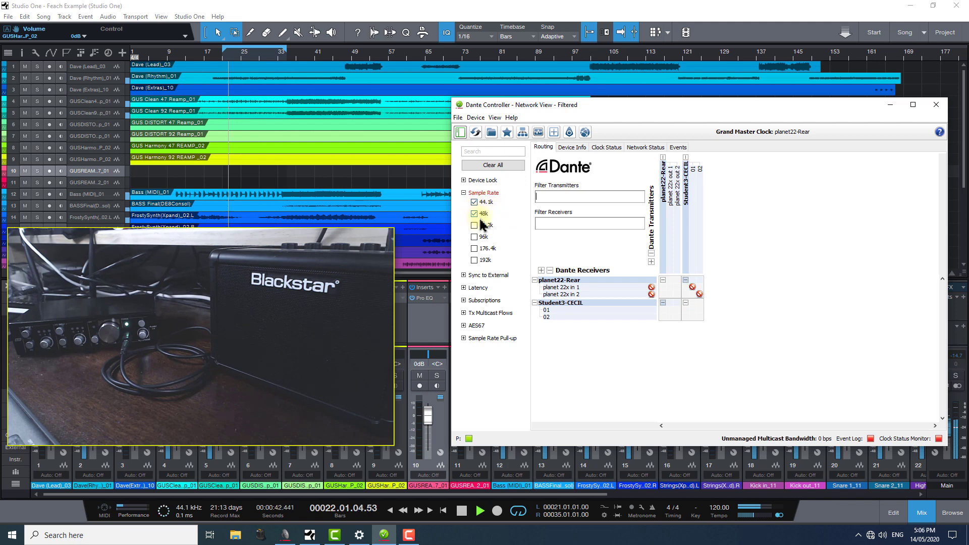
Step: Open planet22-Rear's Device View and show its Device Config with sample rate 48k
double_click(554, 281)
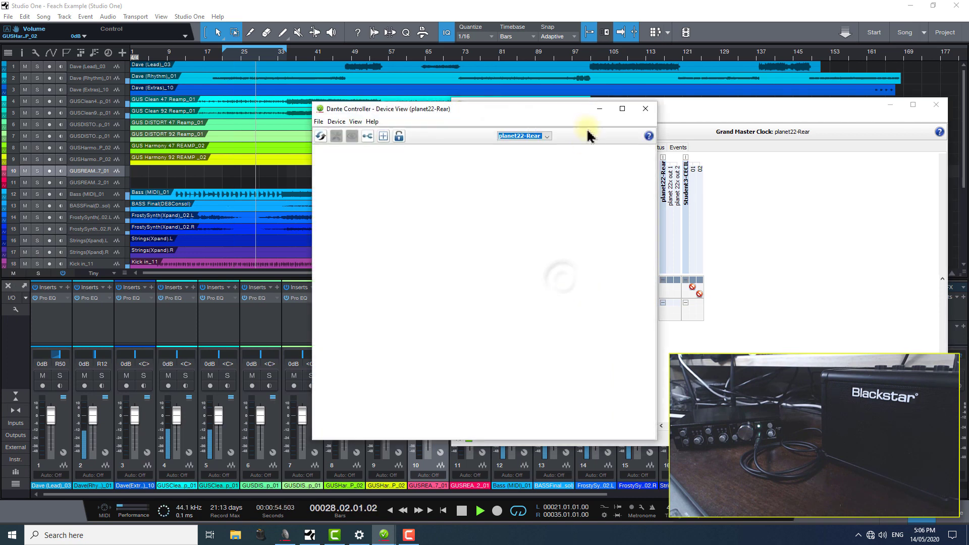
left_click_drag(567, 115, 399, 118)
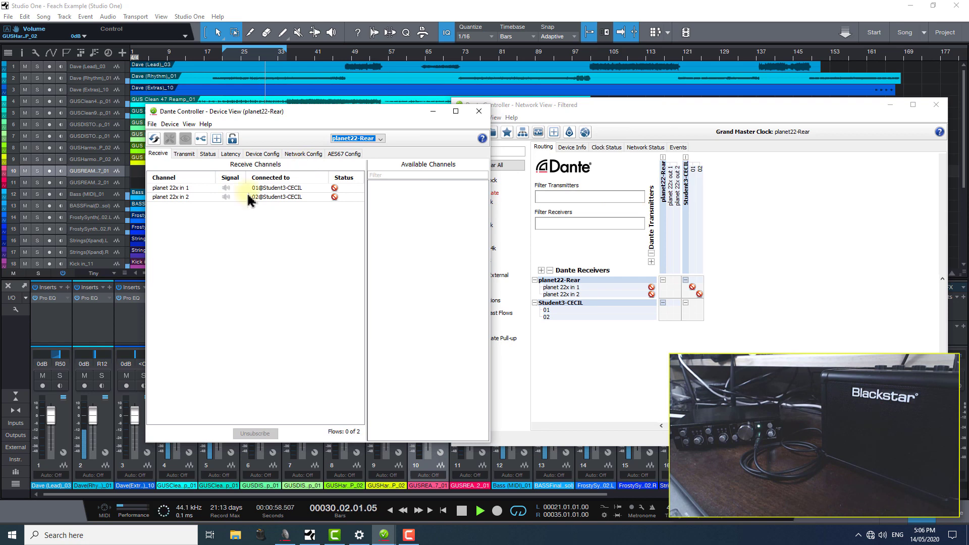
left_click(263, 154)
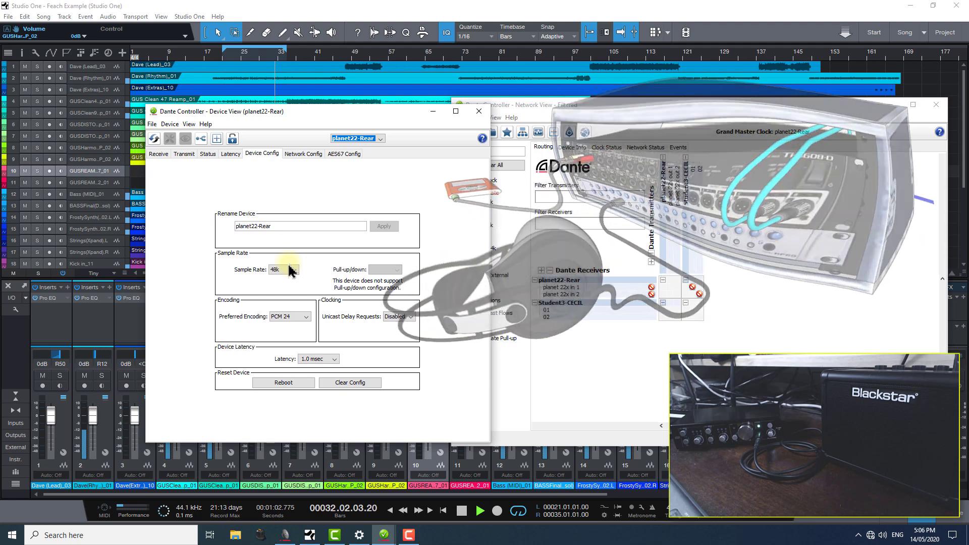
Step: Change planet22-Rear's sample rate to 44.1k, confirm, and check the green-checked planet 22x in 2
left_click(291, 271)
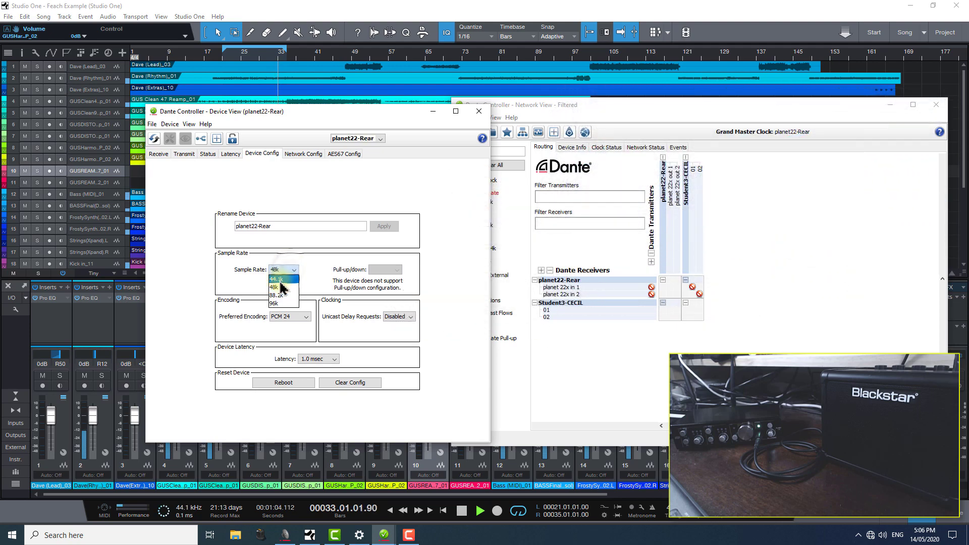
left_click(278, 281)
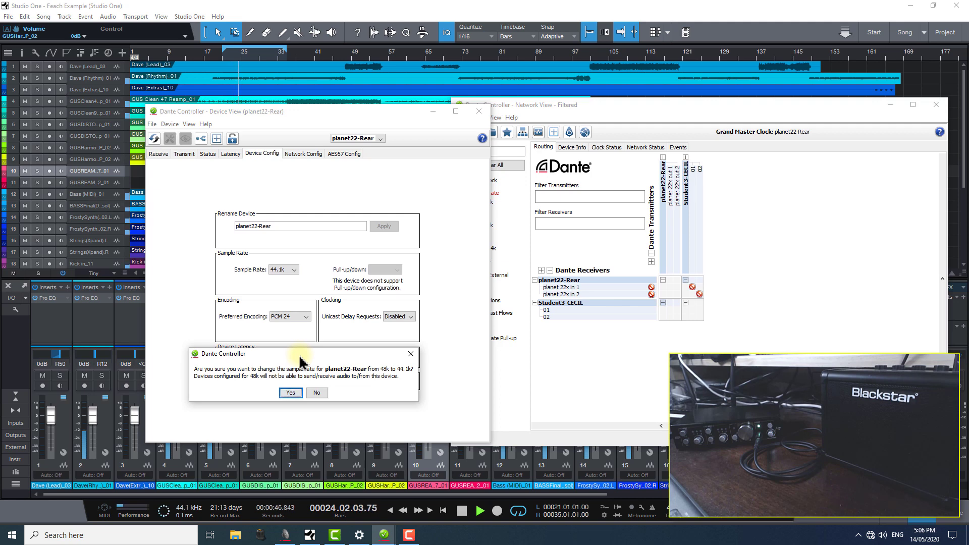
left_click(290, 393)
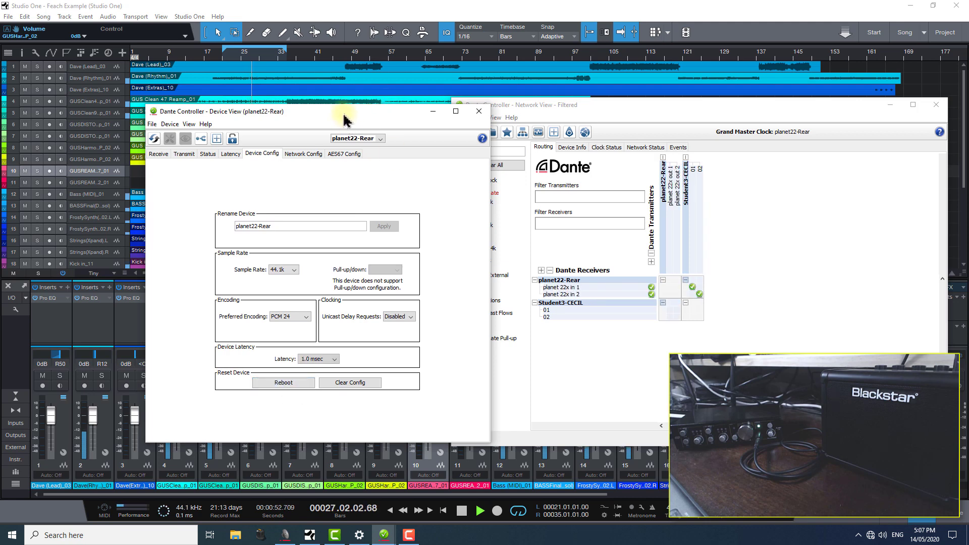
left_click_drag(343, 119, 283, 109)
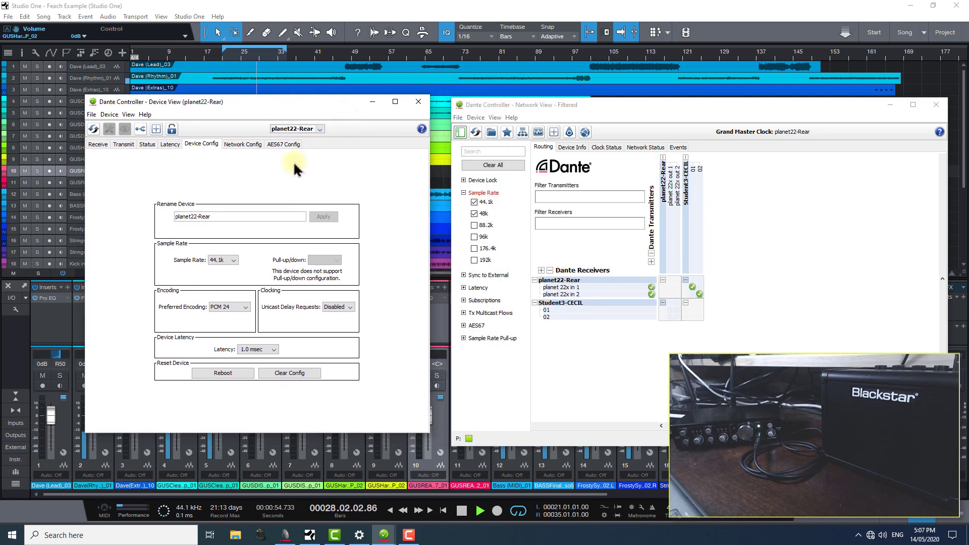
left_click(700, 294)
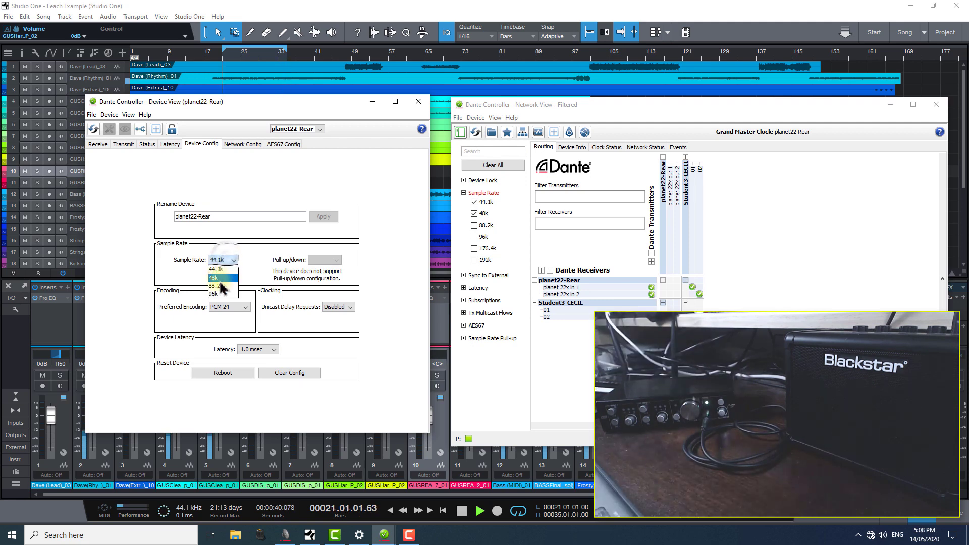
Step: Set planet22-Rear back to 48k, then close Device View and minimize the Network View
left_click(214, 277)
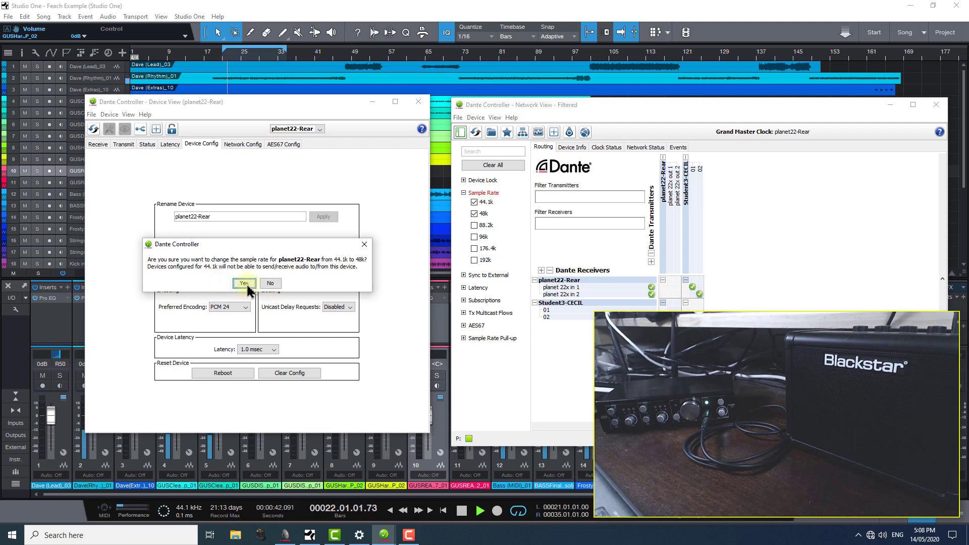
left_click(247, 284)
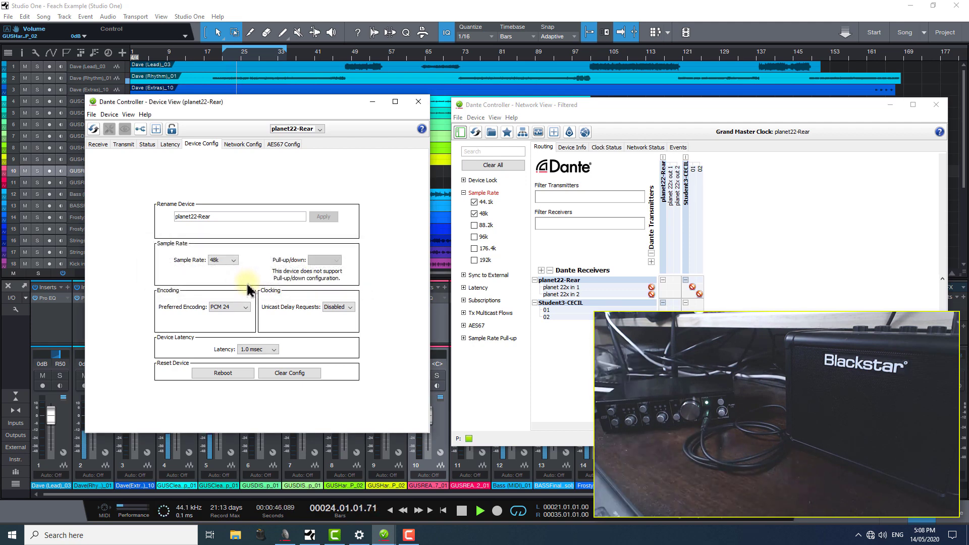
left_click(423, 103)
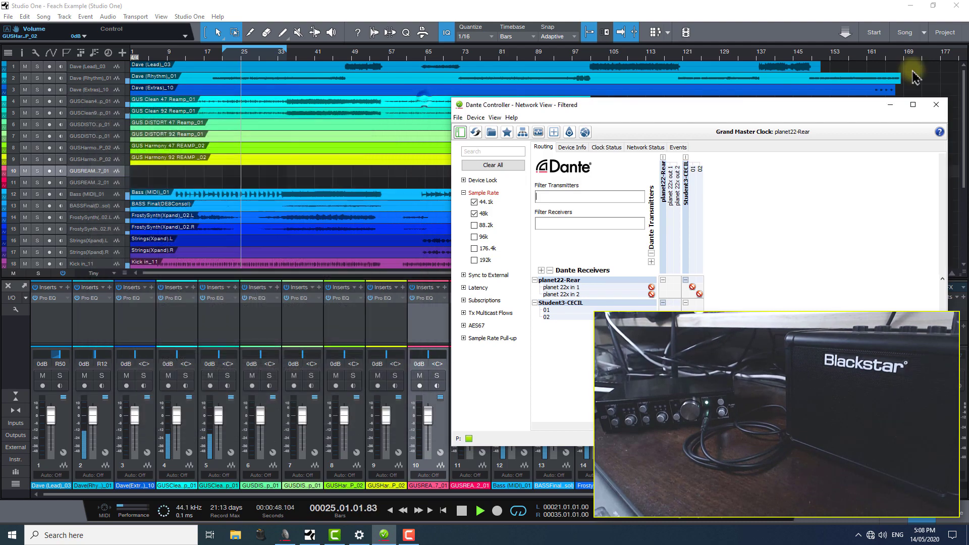
left_click(890, 105)
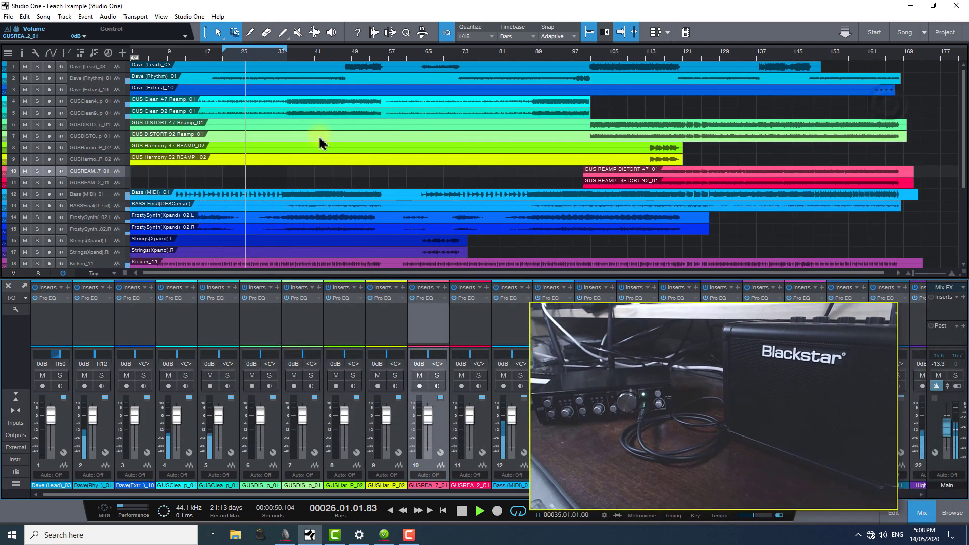
Step: Set the Studio One song's sample rate to 48.0 kHz in Song Setup, then return to Dante Controller
left_click(189, 510)
left_click(626, 182)
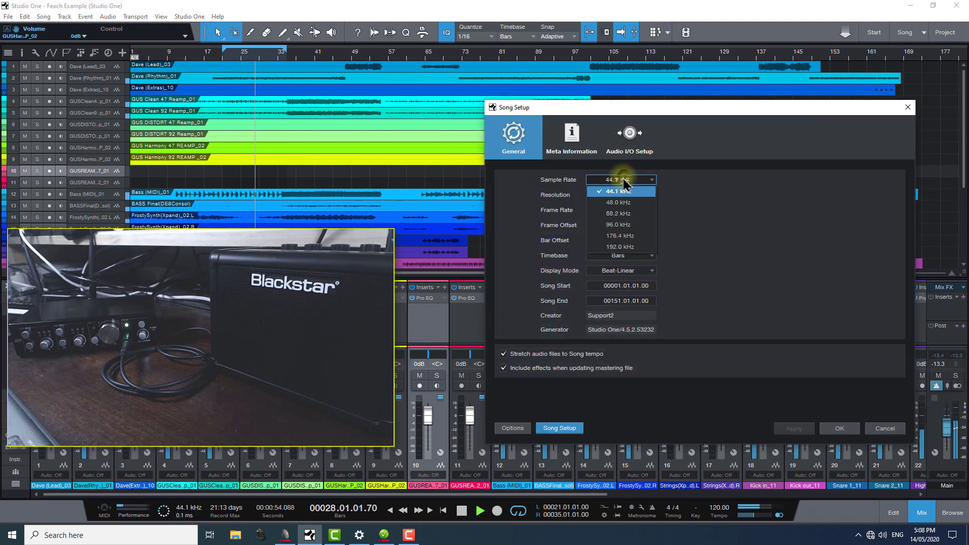
left_click(624, 204)
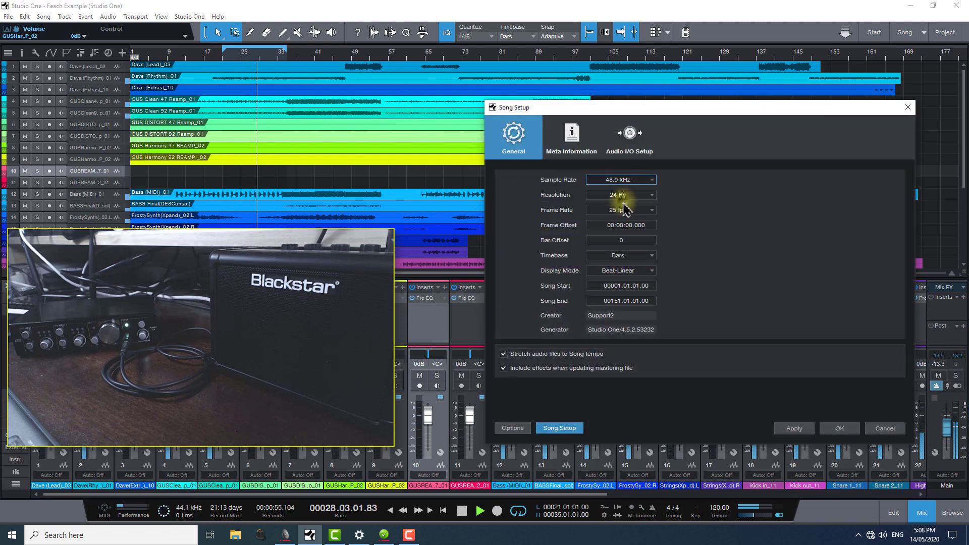
left_click(788, 429)
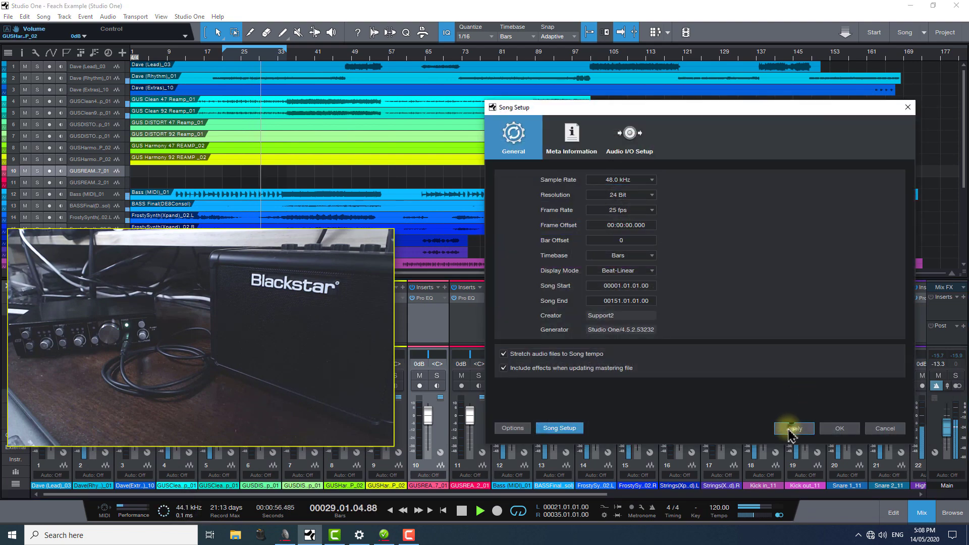
left_click(836, 429)
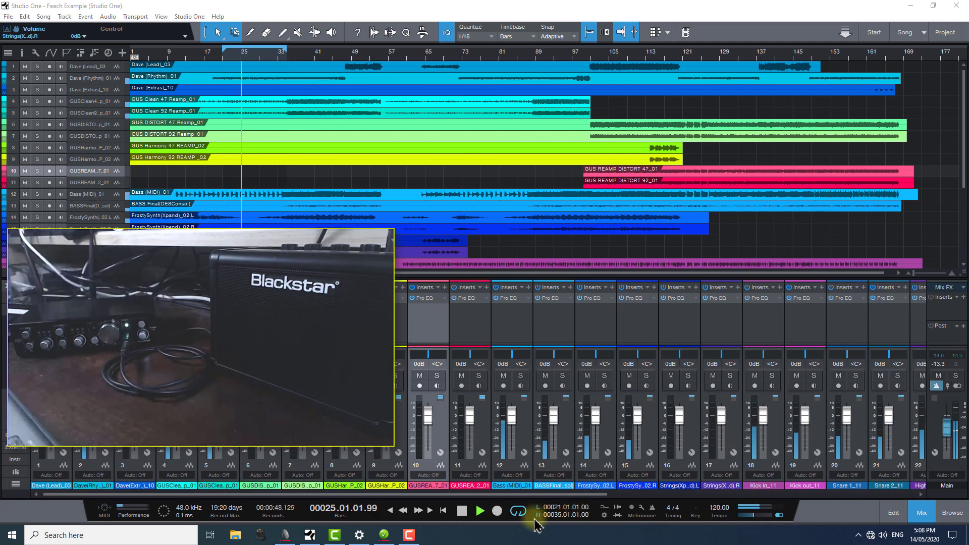
left_click(384, 535)
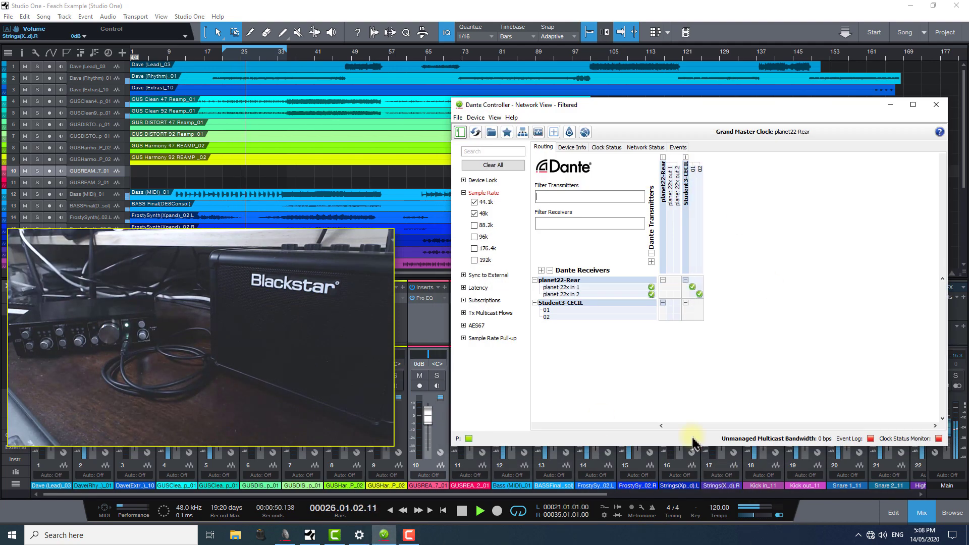